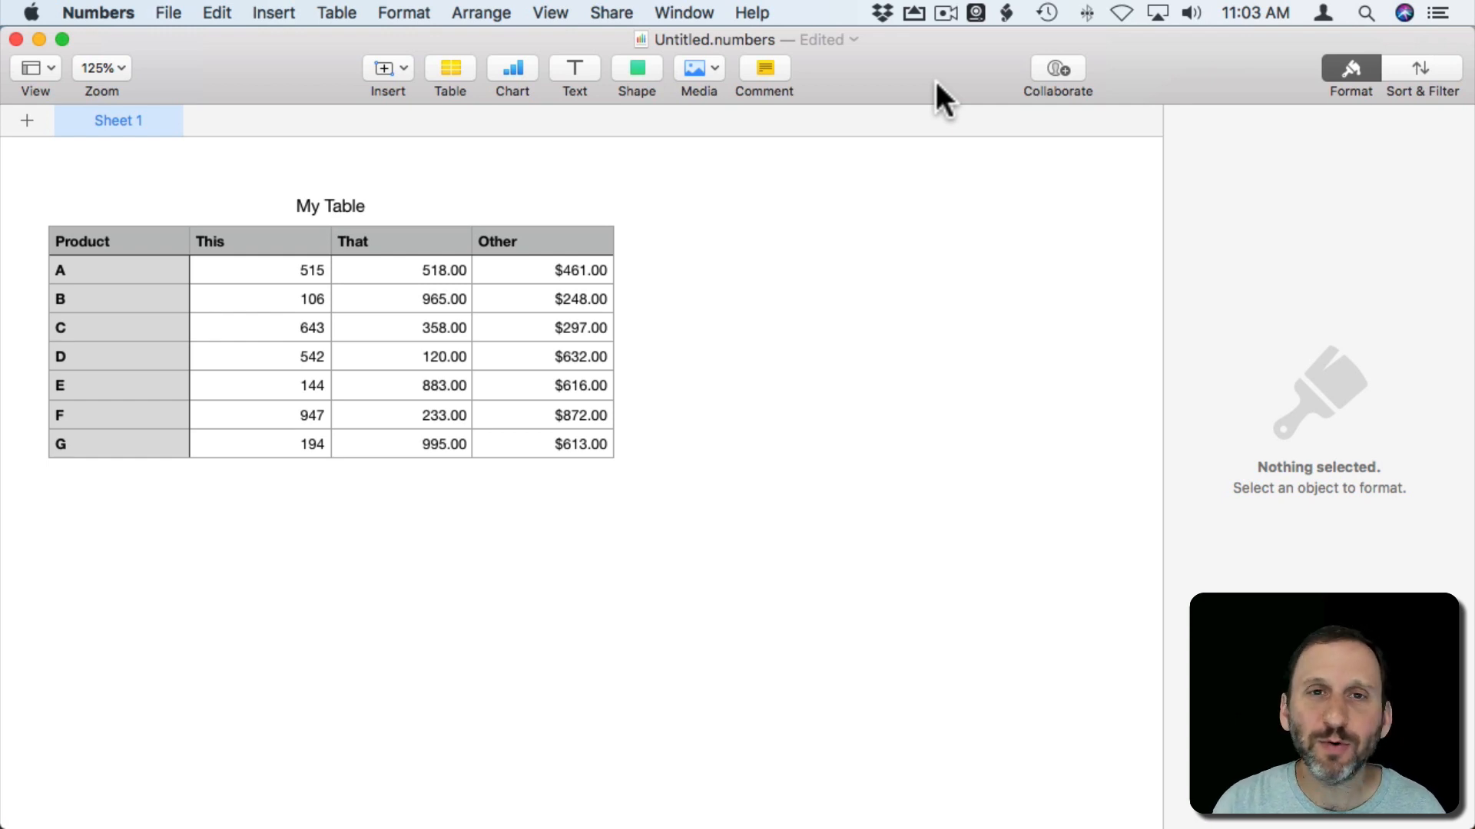
Save the untitled spreadsheet to iCloud as 'Test Shared' via File > Save
click(166, 12)
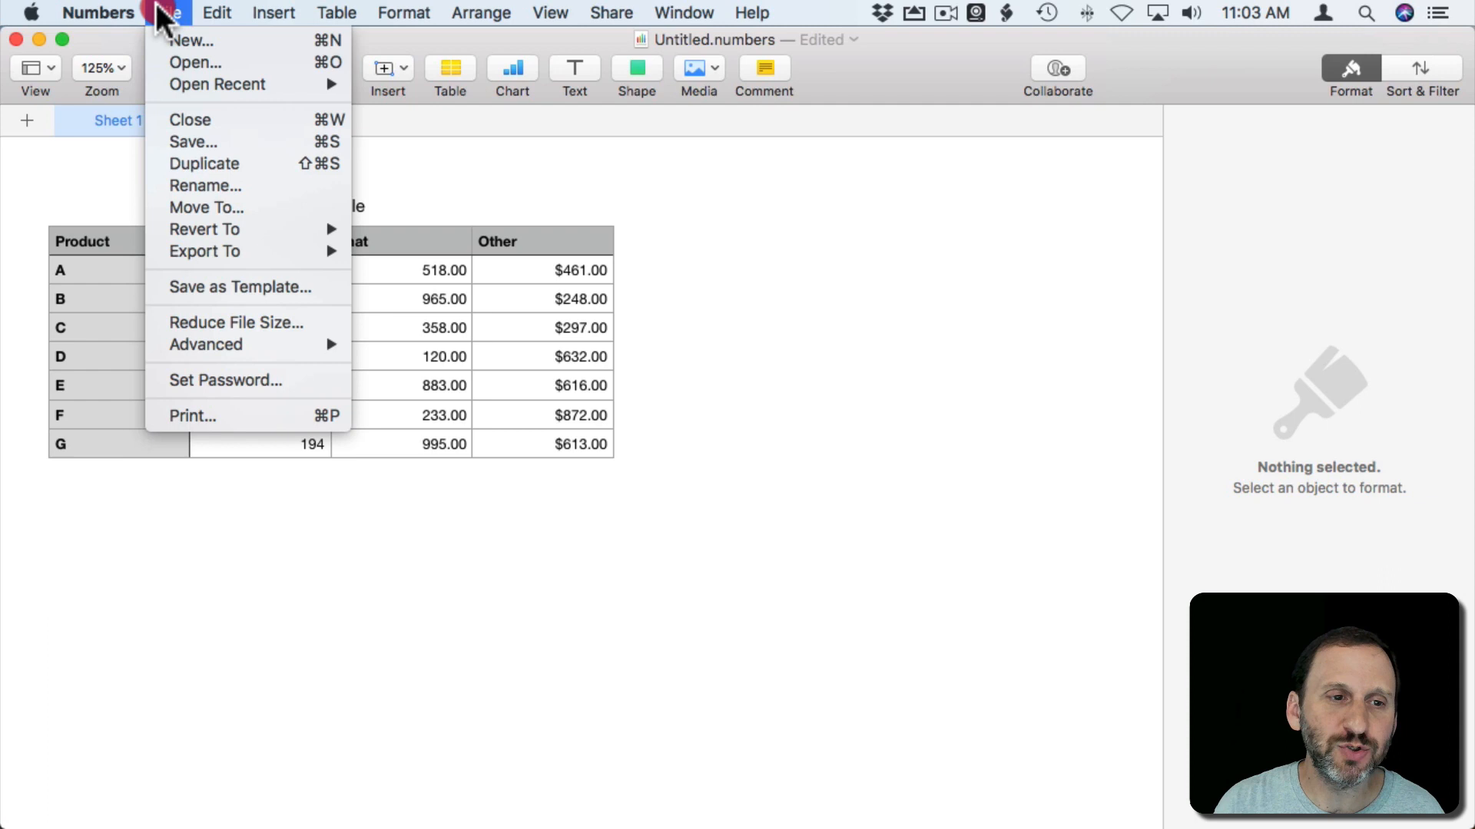
mouse_move(205, 251)
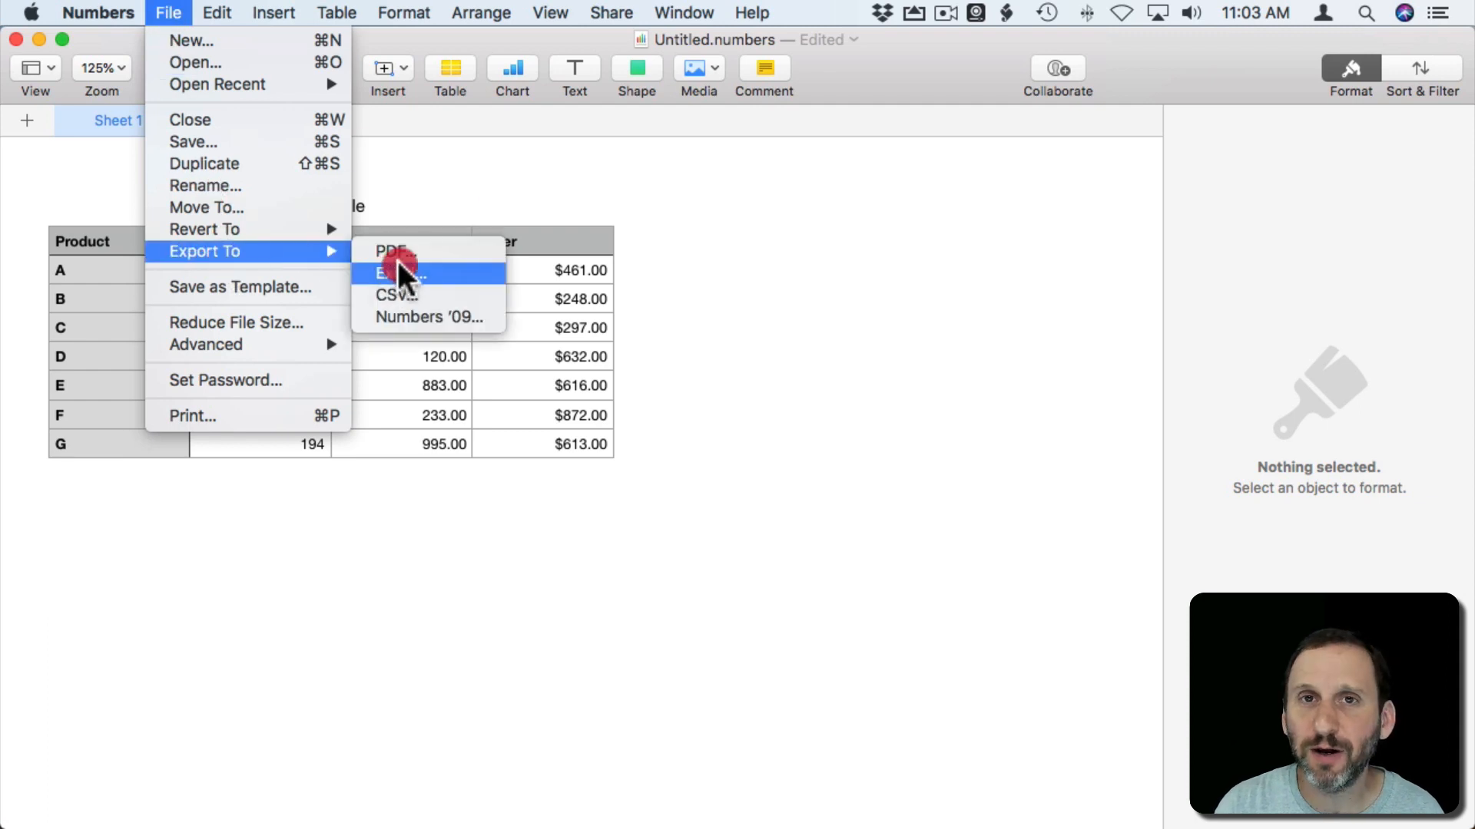
click(398, 272)
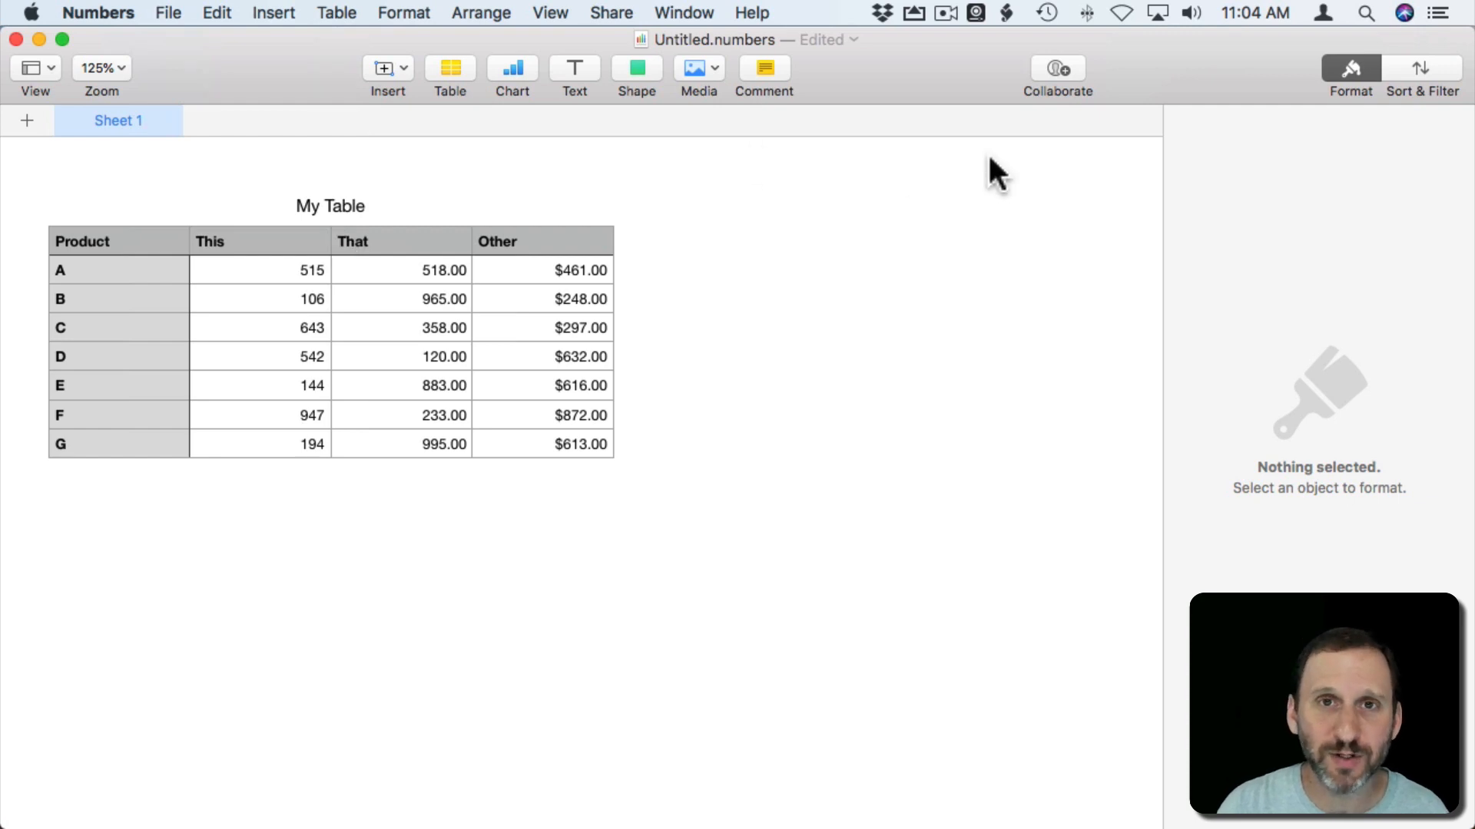
click(169, 13)
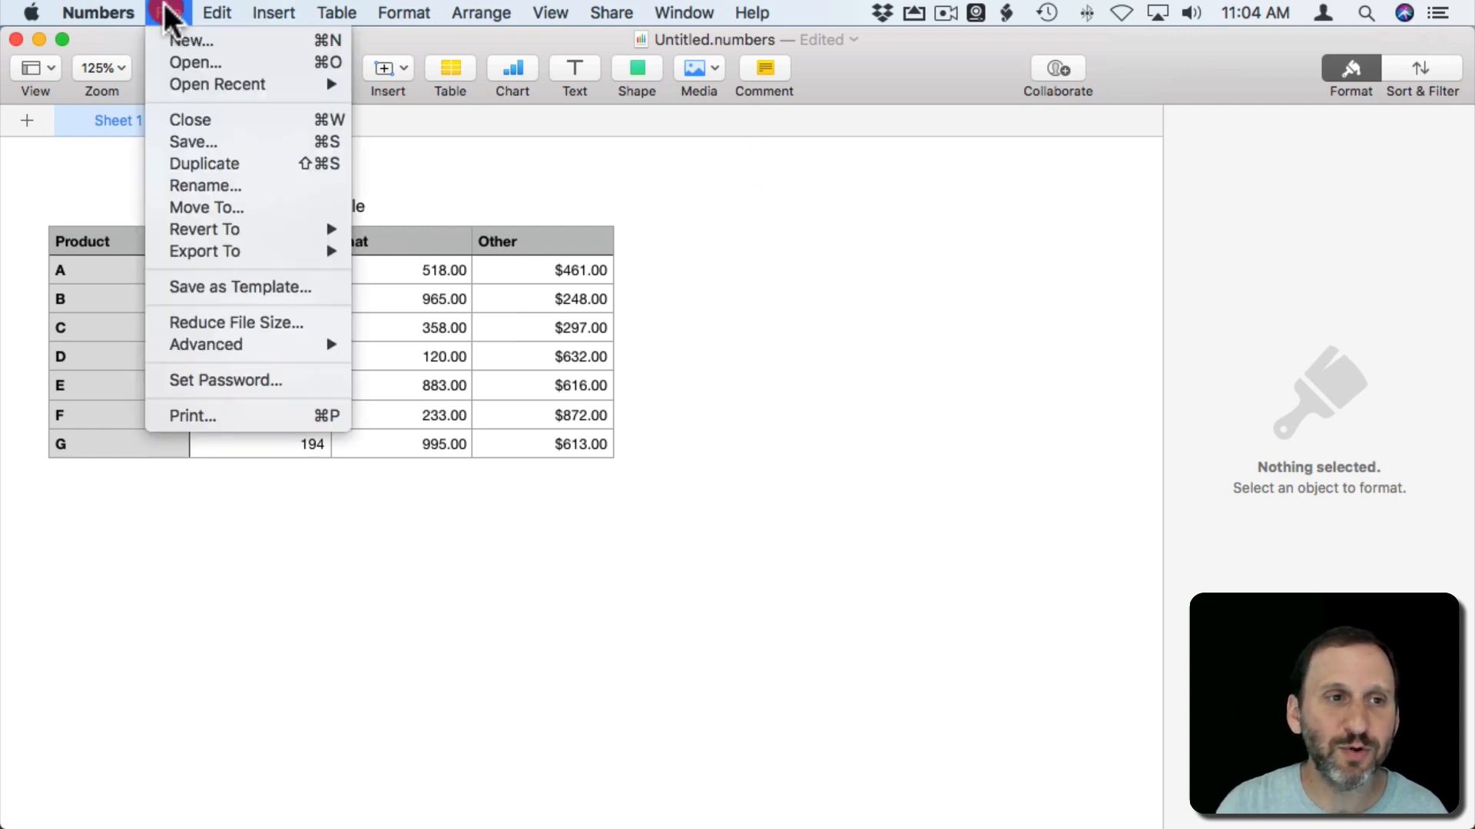
click(193, 141)
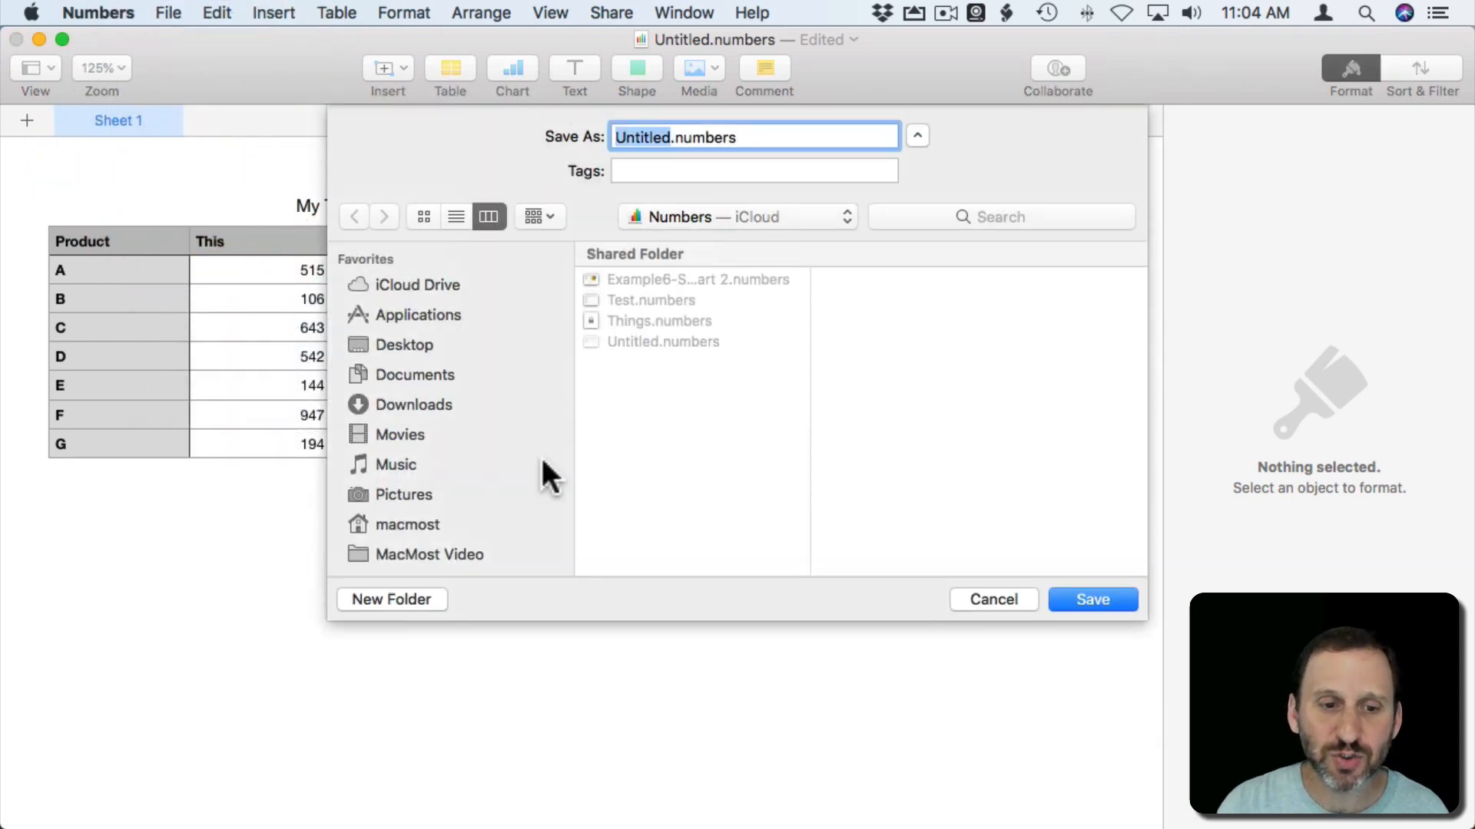
scroll(477, 466, down, 5)
scroll(477, 467, up, 5)
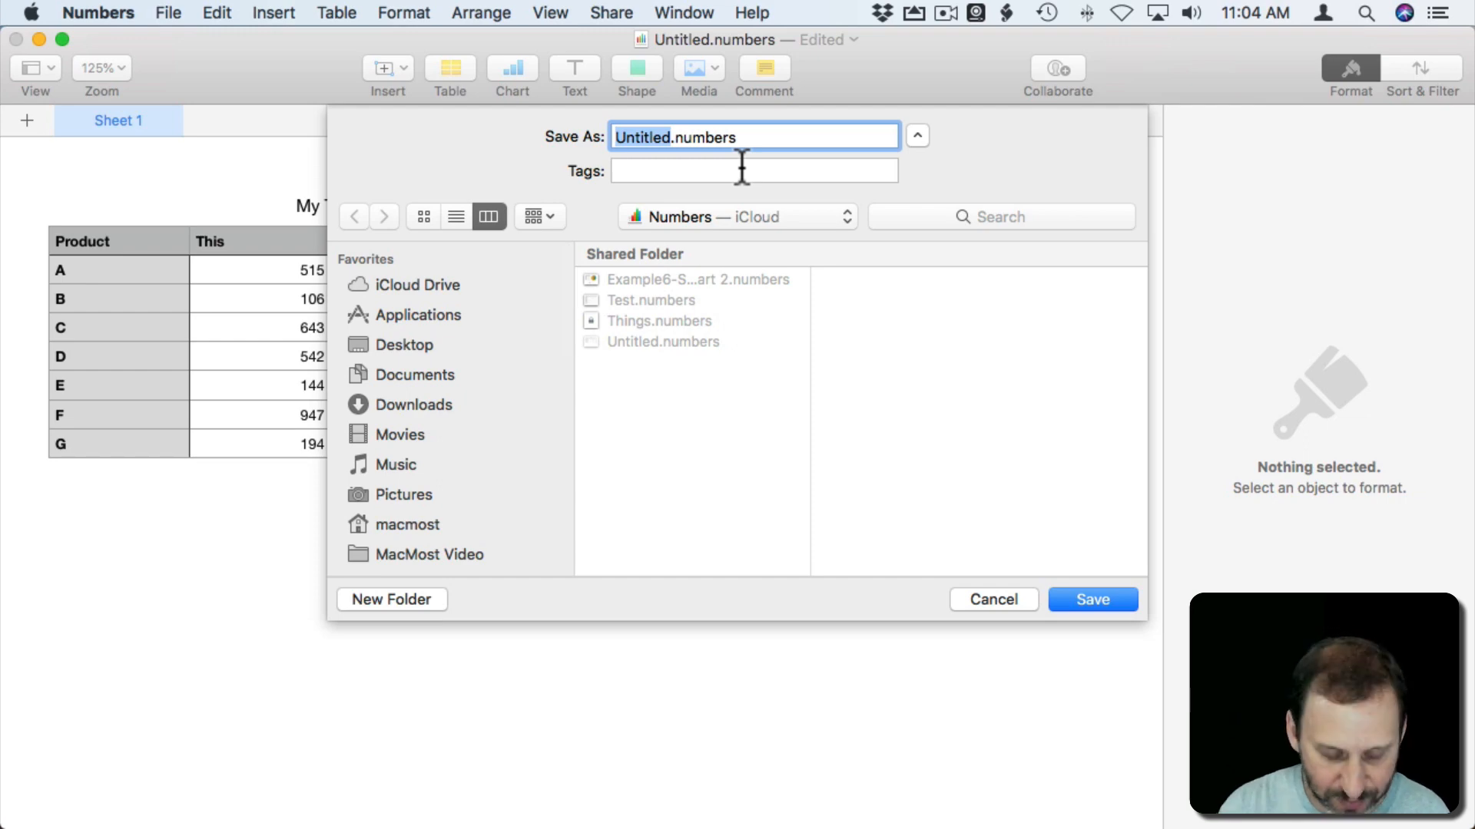
text(Test Shared)
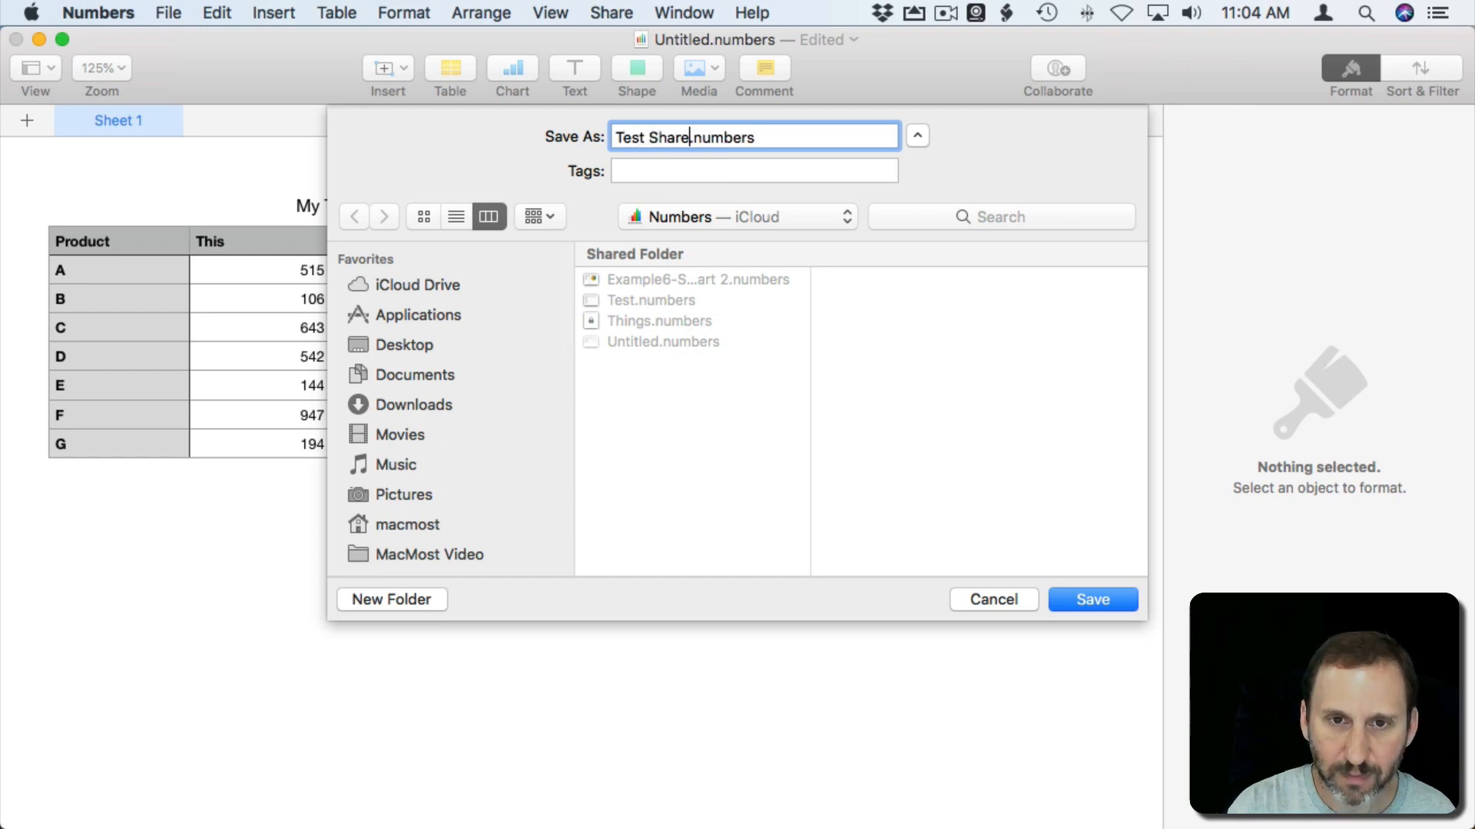
key(Return)
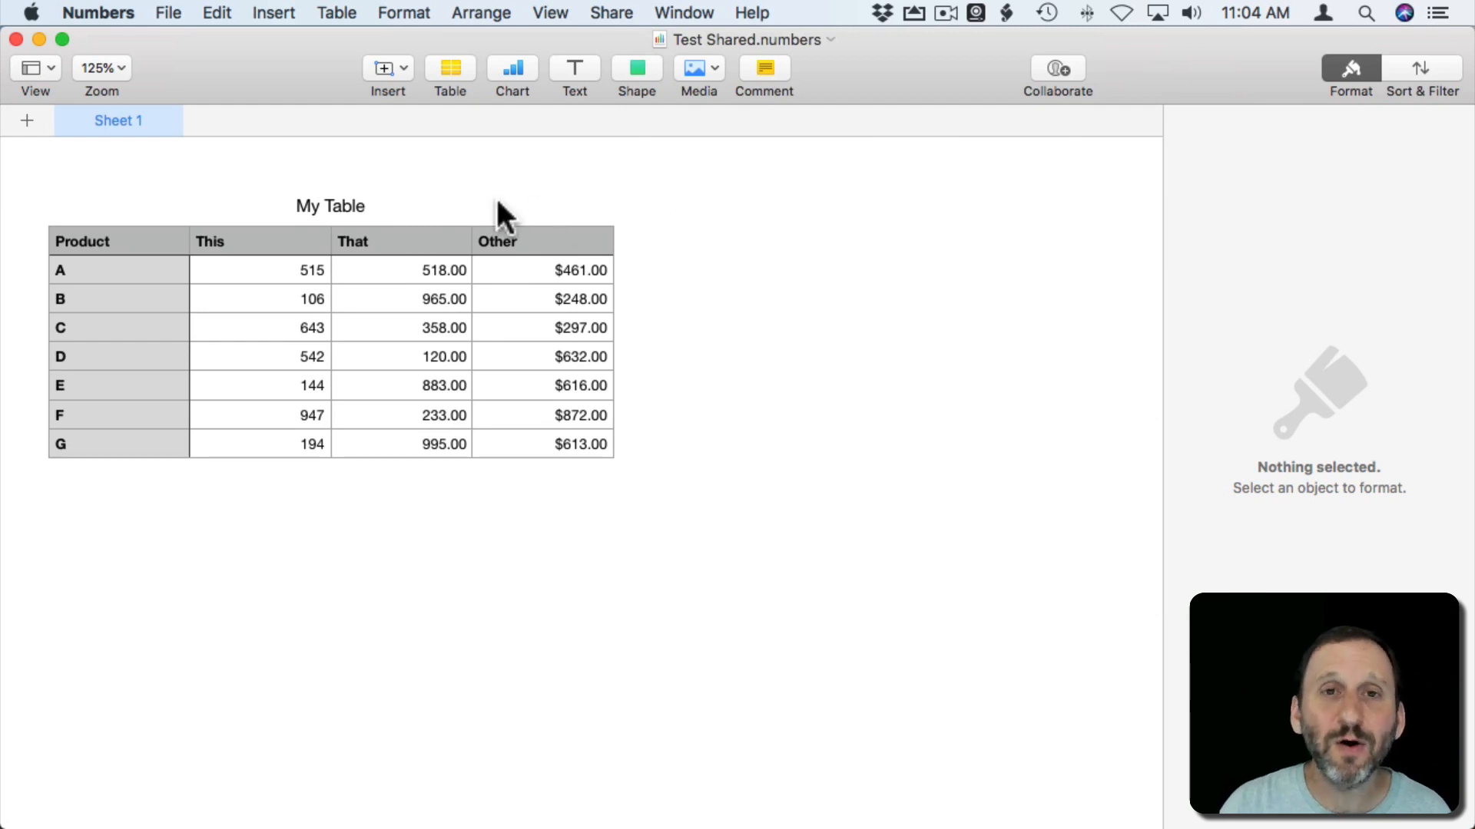
Start a collaboration invite and set Who can access to Anyone with the link
click(1050, 61)
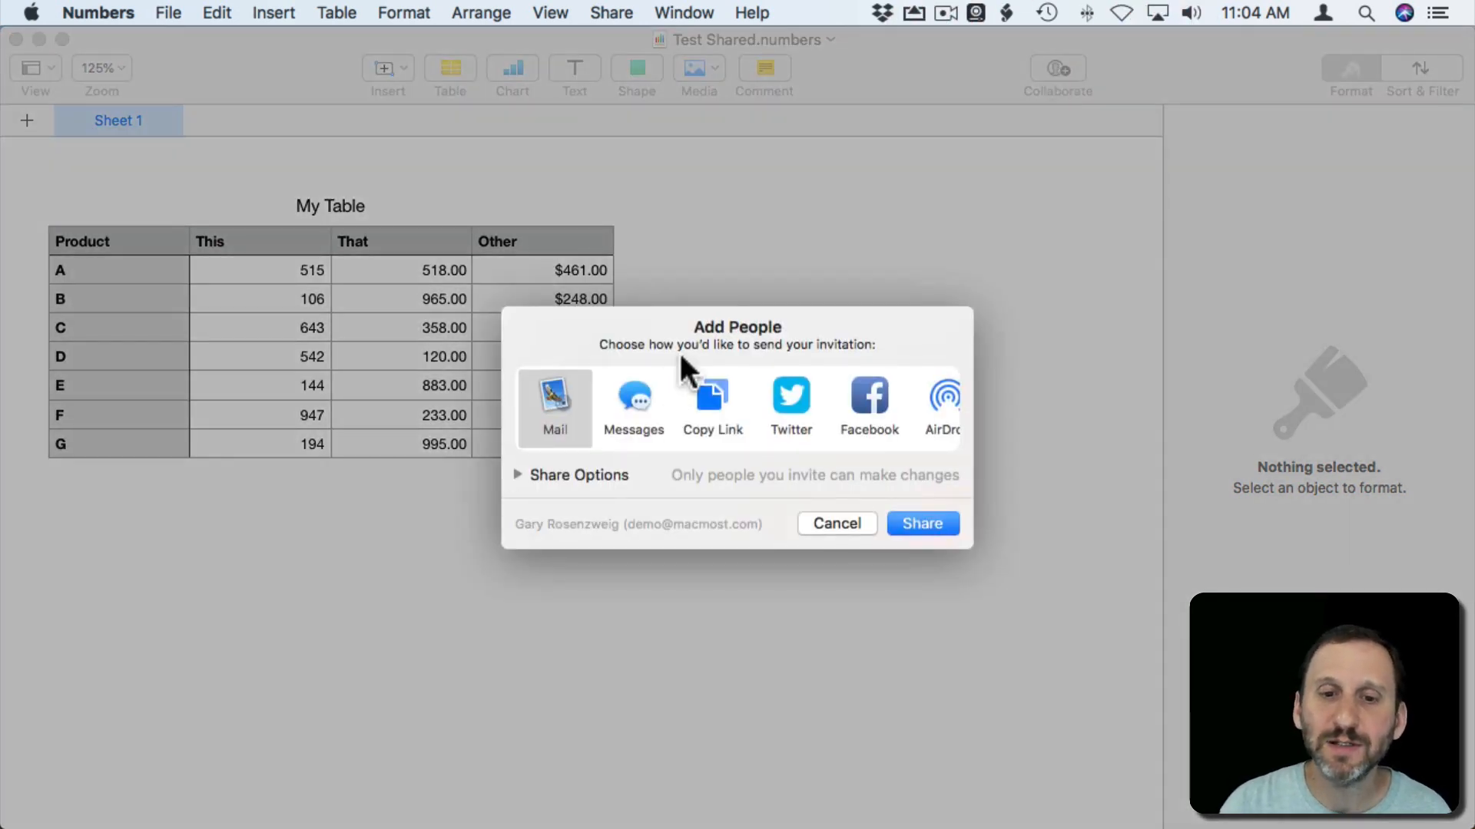
click(517, 474)
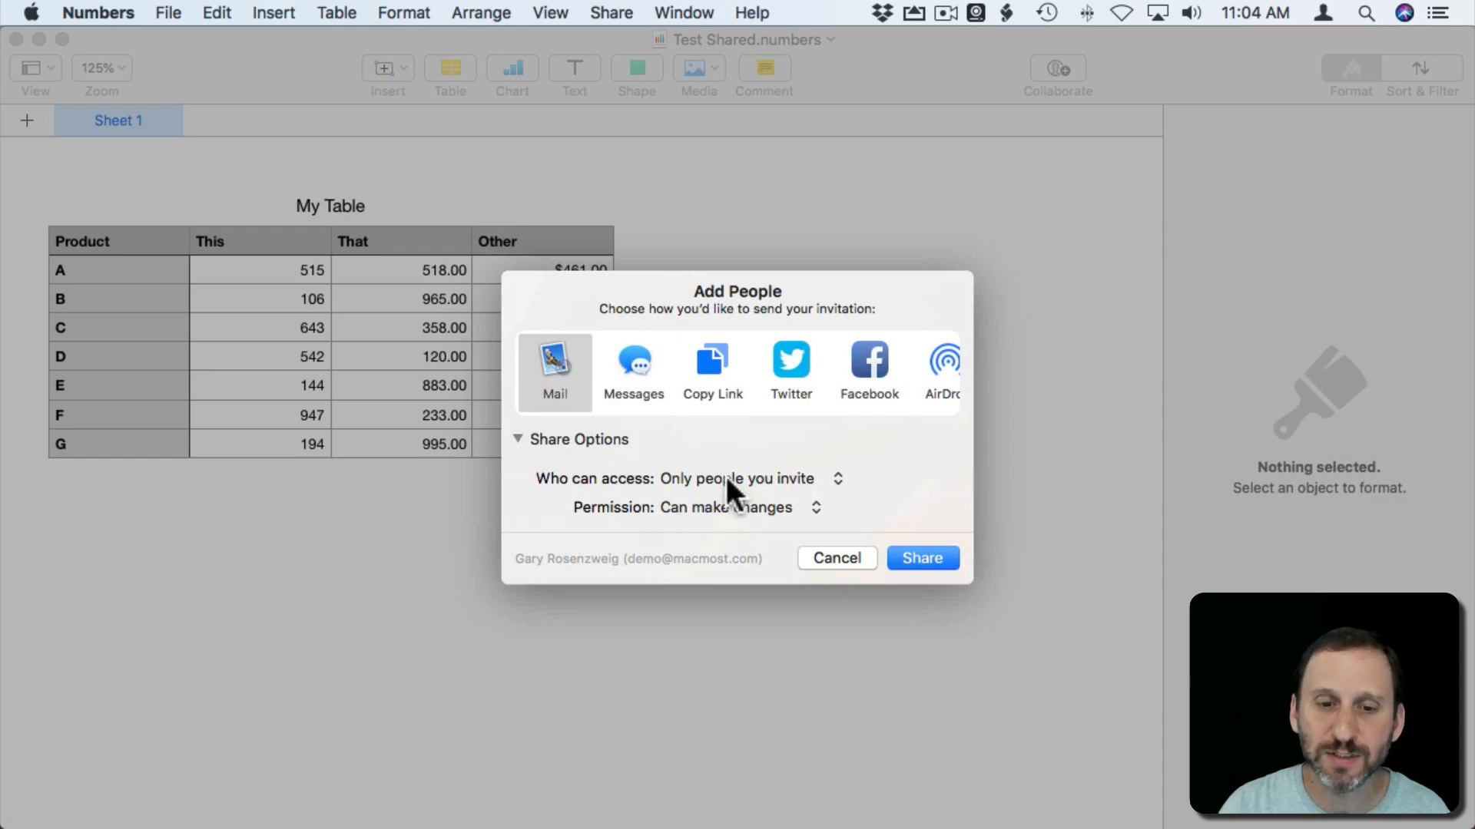
click(718, 479)
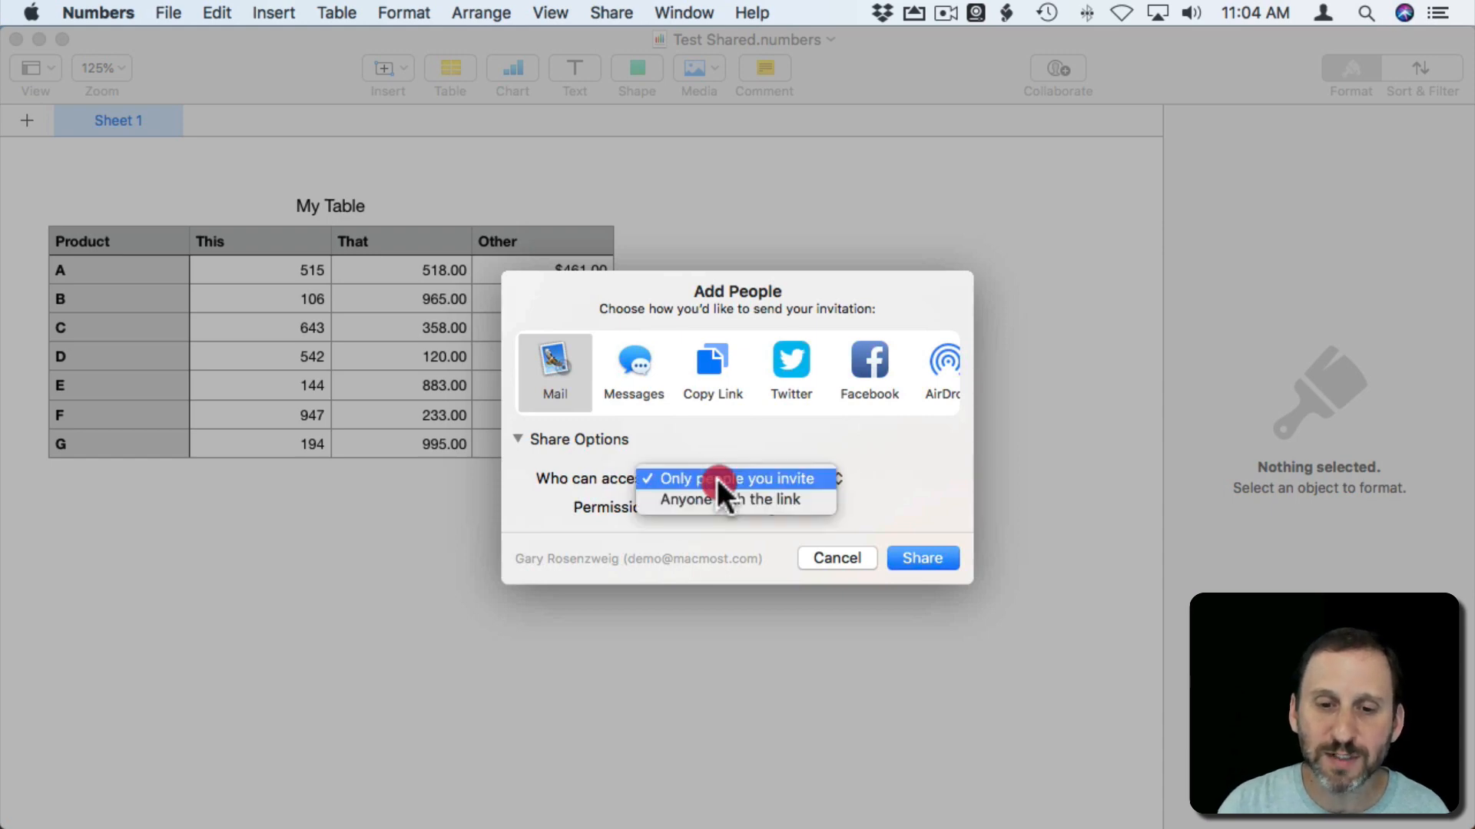
click(719, 497)
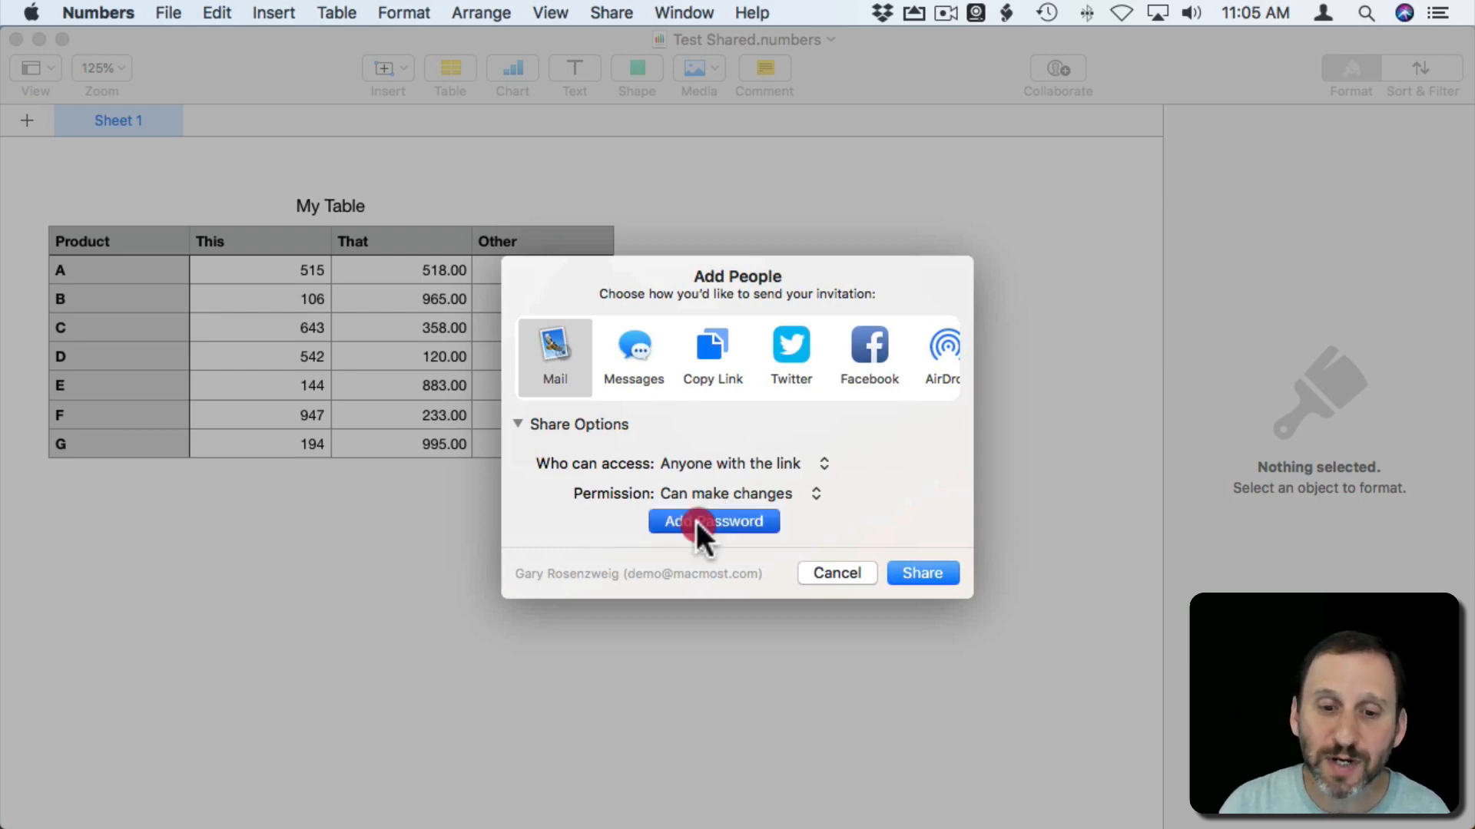
Add a password to the spreadsheet, verify it, and set it
click(699, 520)
text(password1)
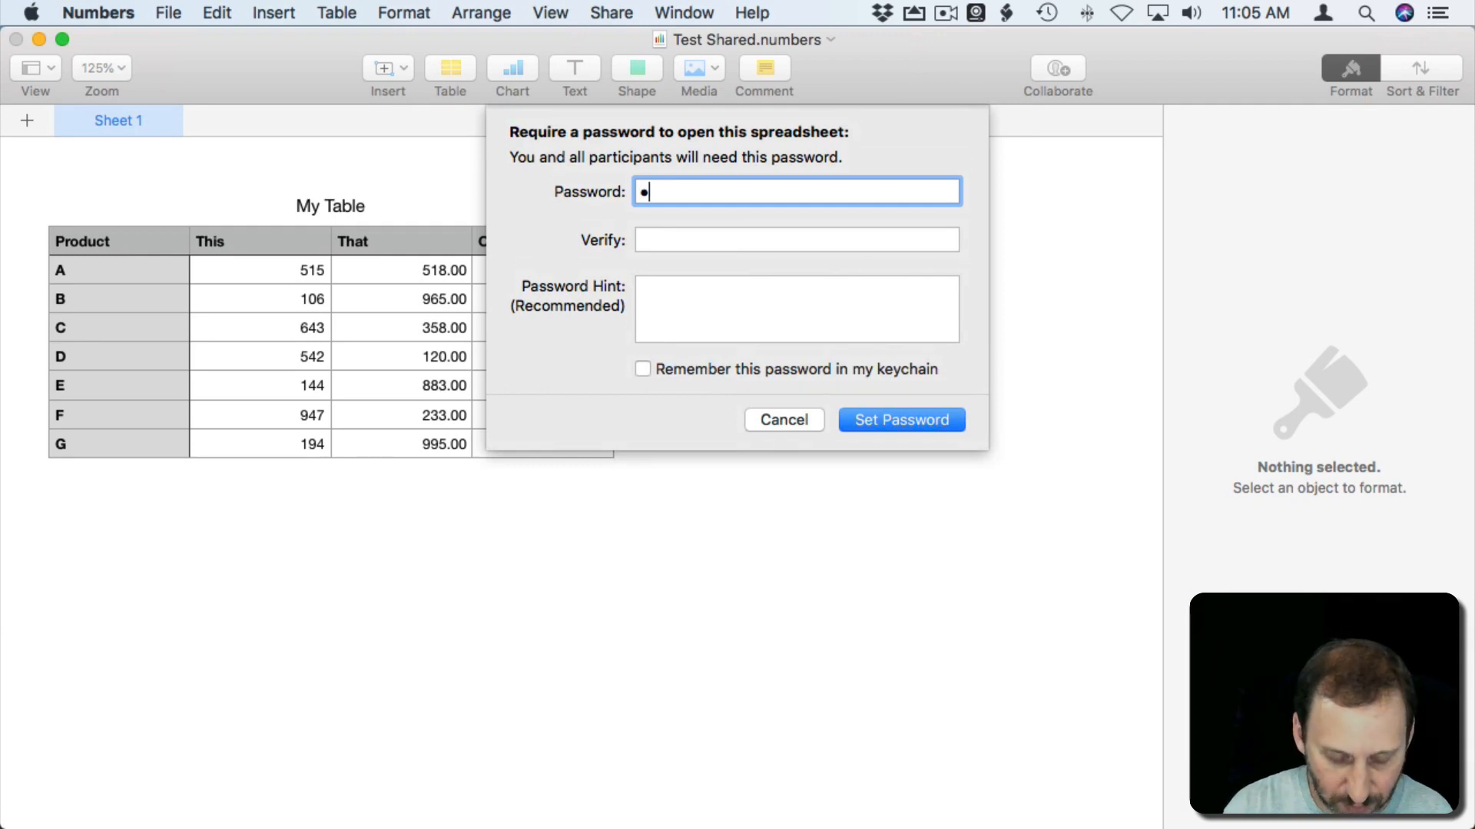
key(Tab)
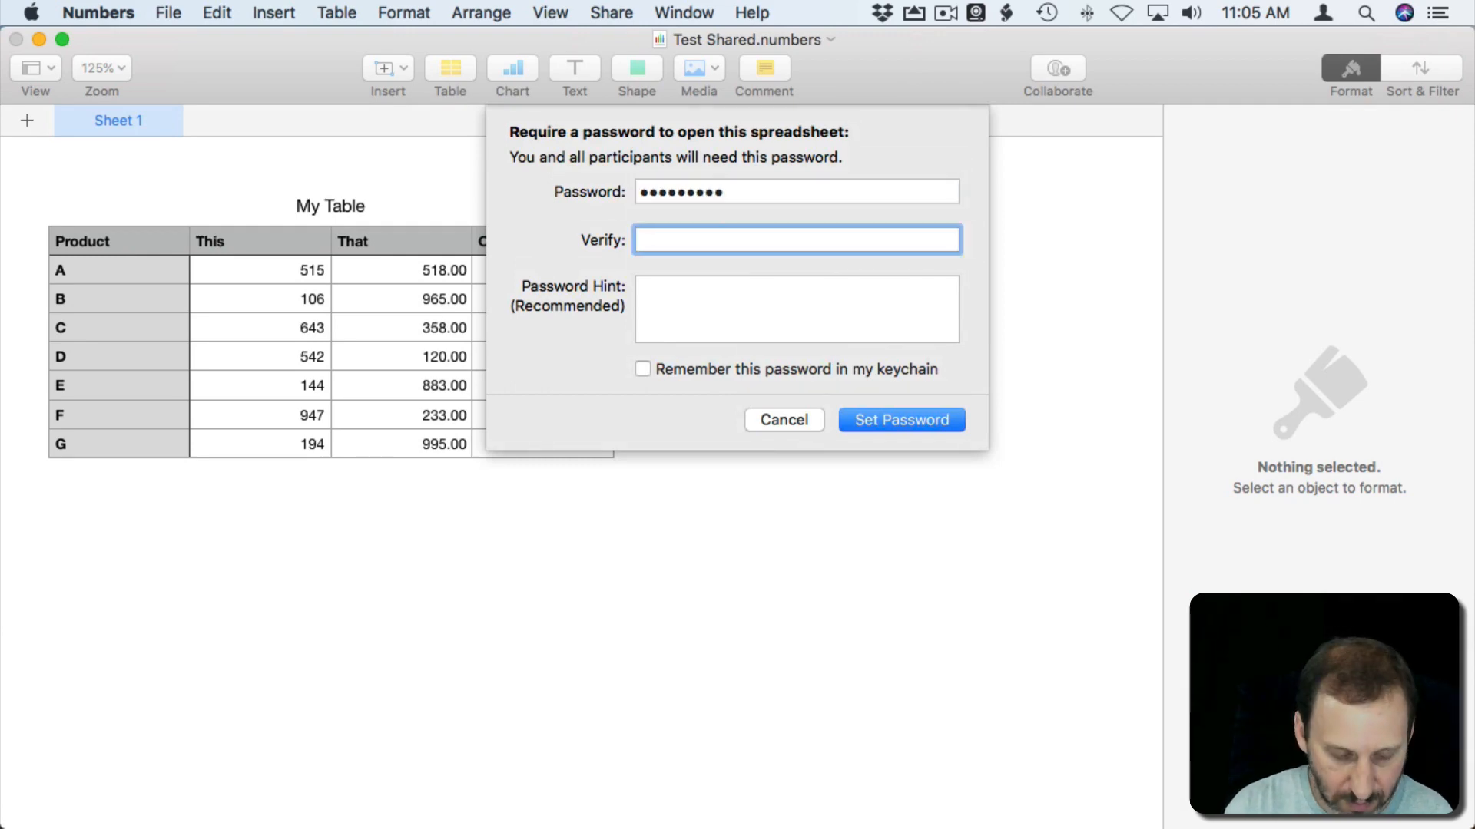
text(password1)
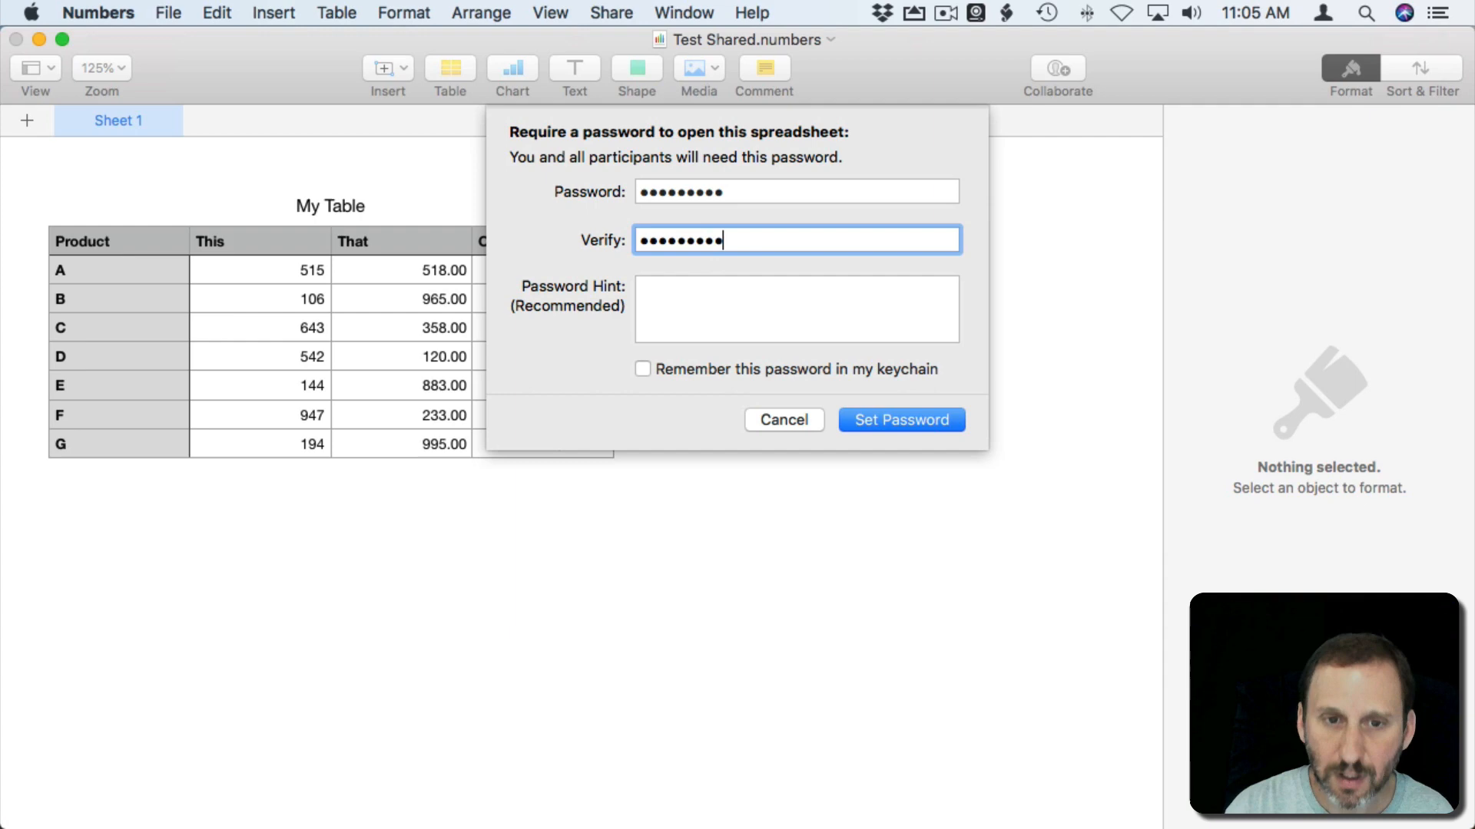
click(887, 419)
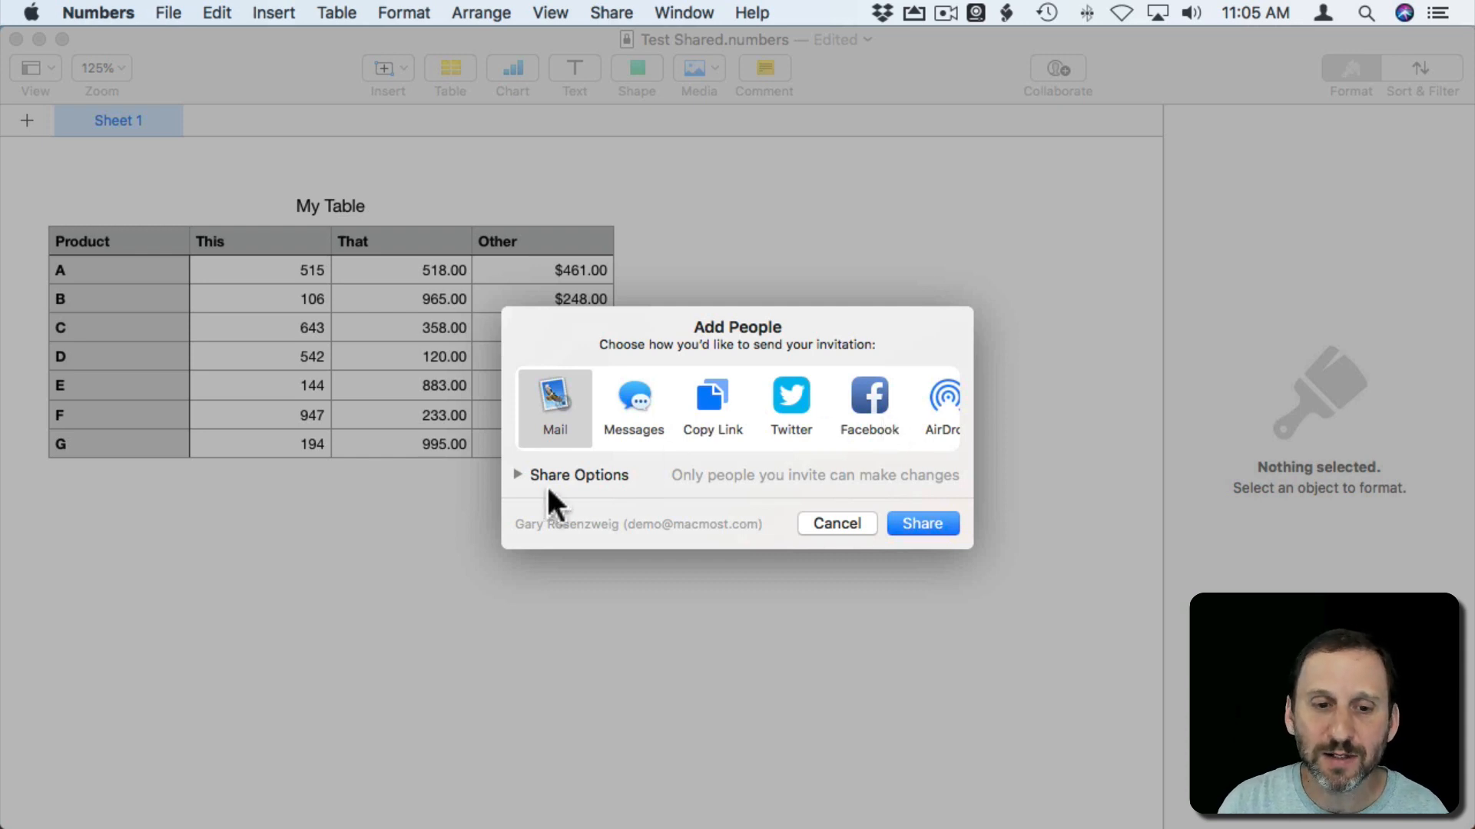
Set sharing to Anyone with the link with Can make changes permission
click(518, 472)
click(735, 473)
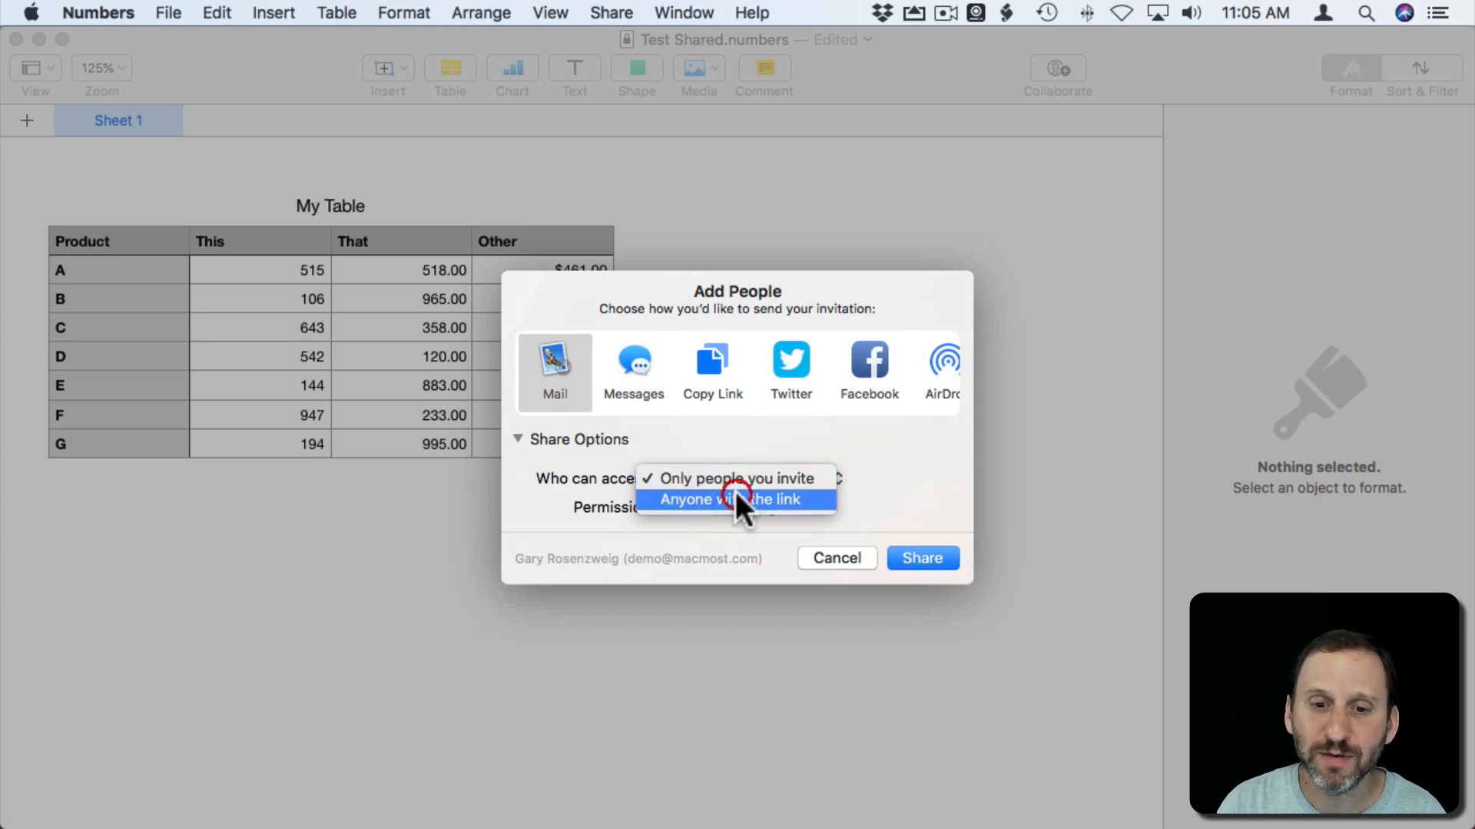
click(735, 499)
click(703, 494)
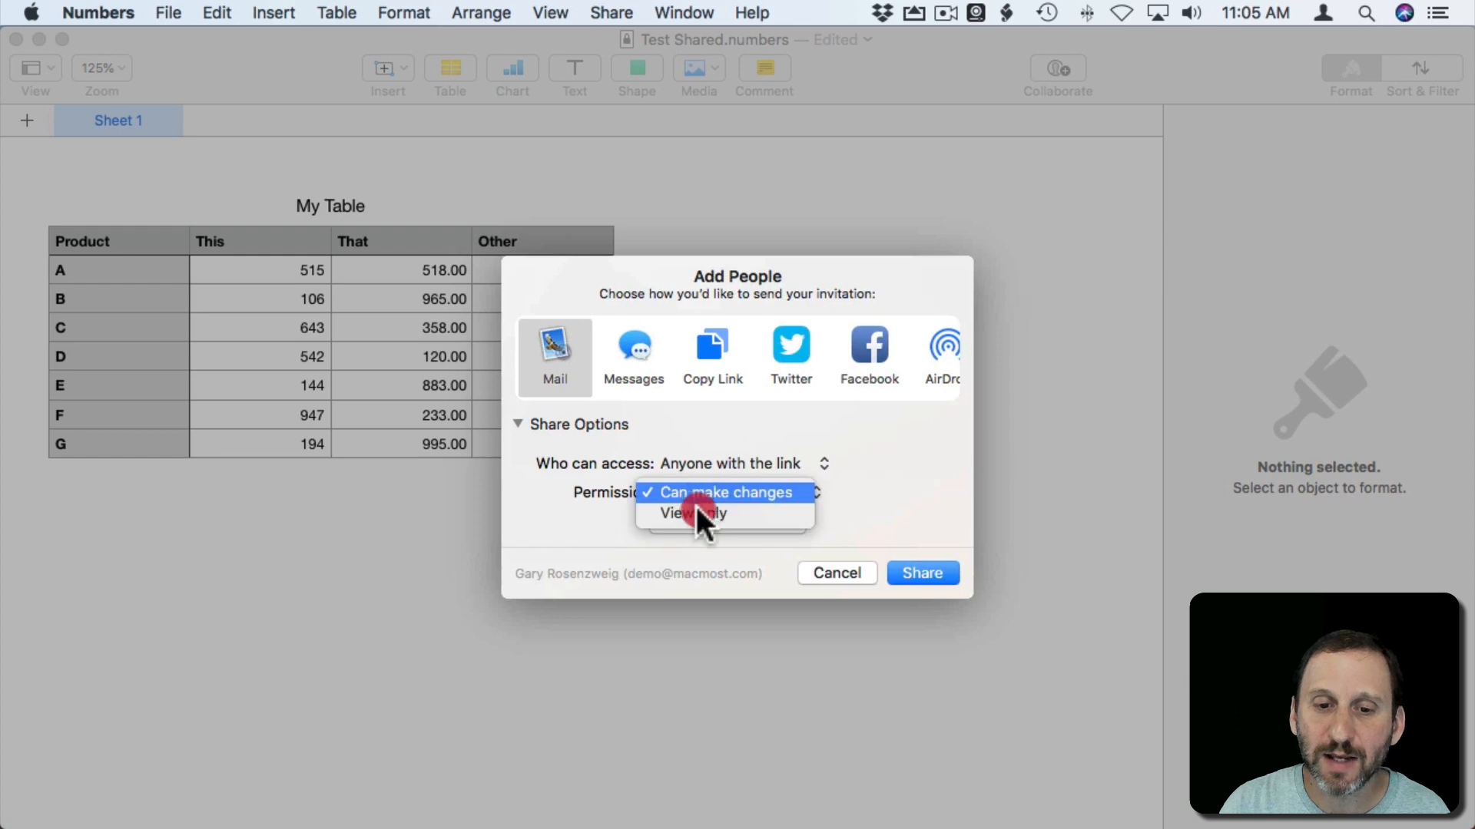
click(878, 473)
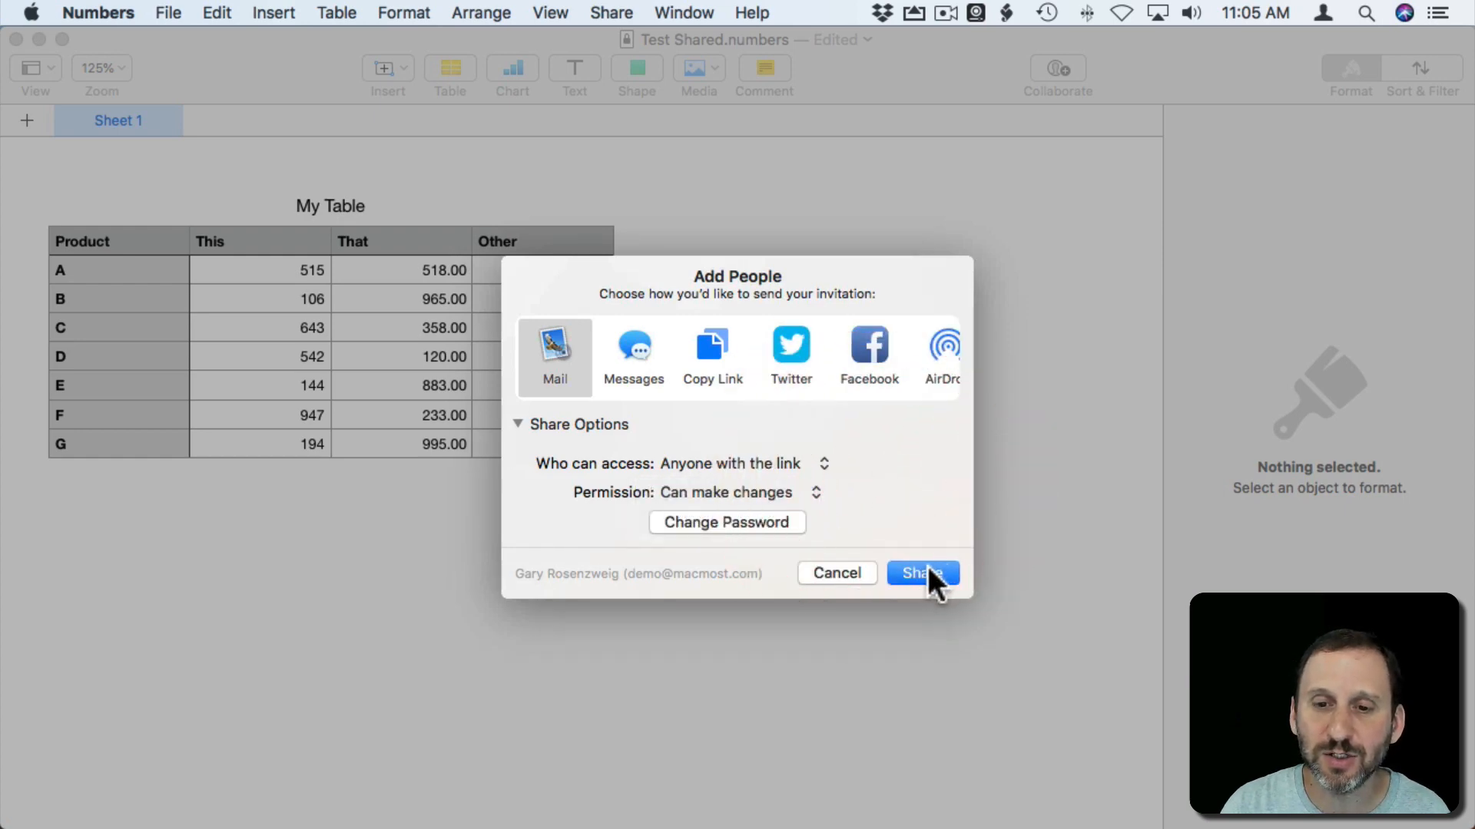
Choose Copy Link as the invite method and share the spreadsheet
click(702, 338)
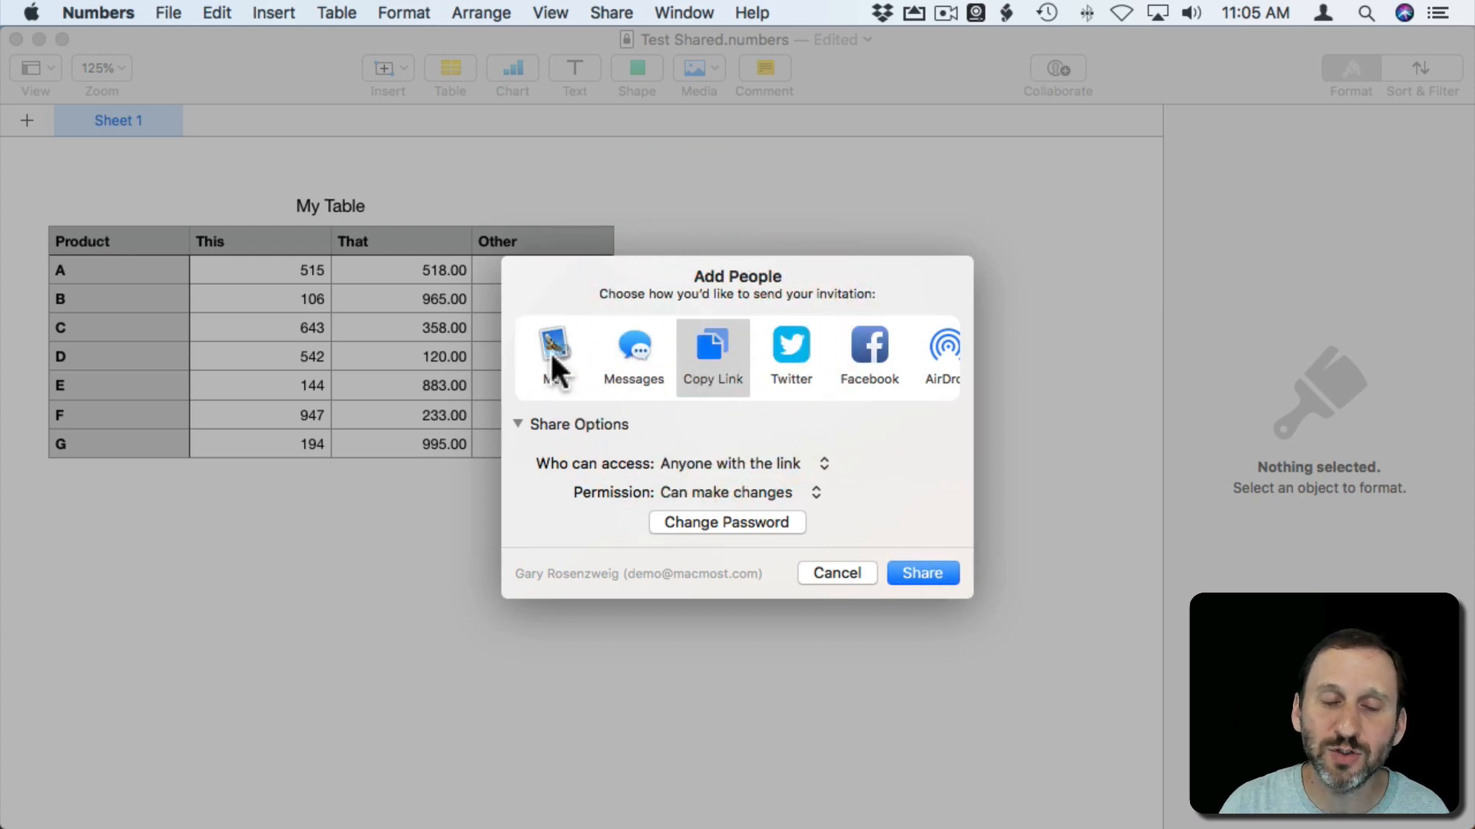
click(923, 563)
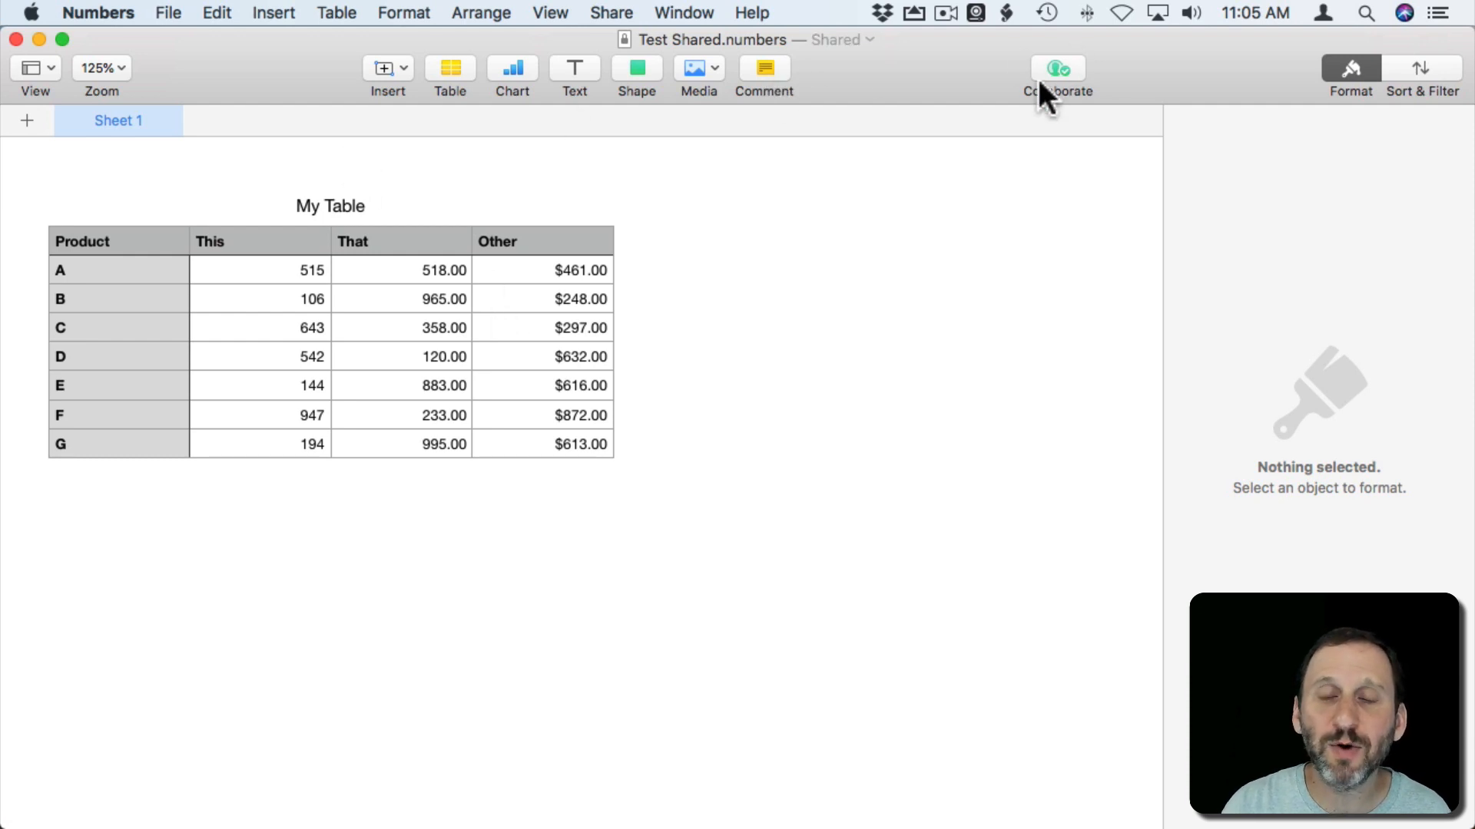
mouse_move(174, 808)
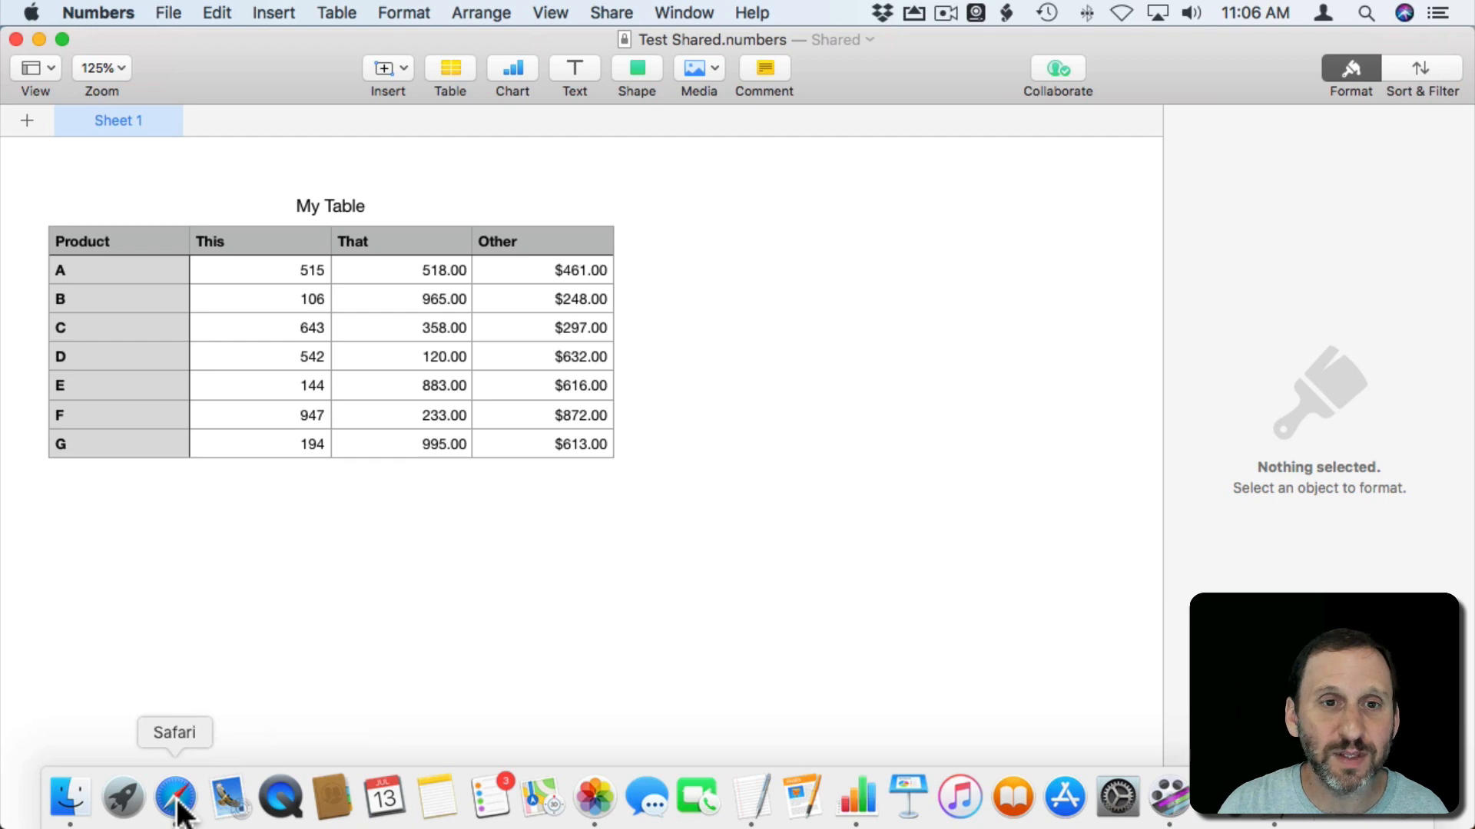
Switch to Safari, make a new window and stretch it to full screen width
click(178, 797)
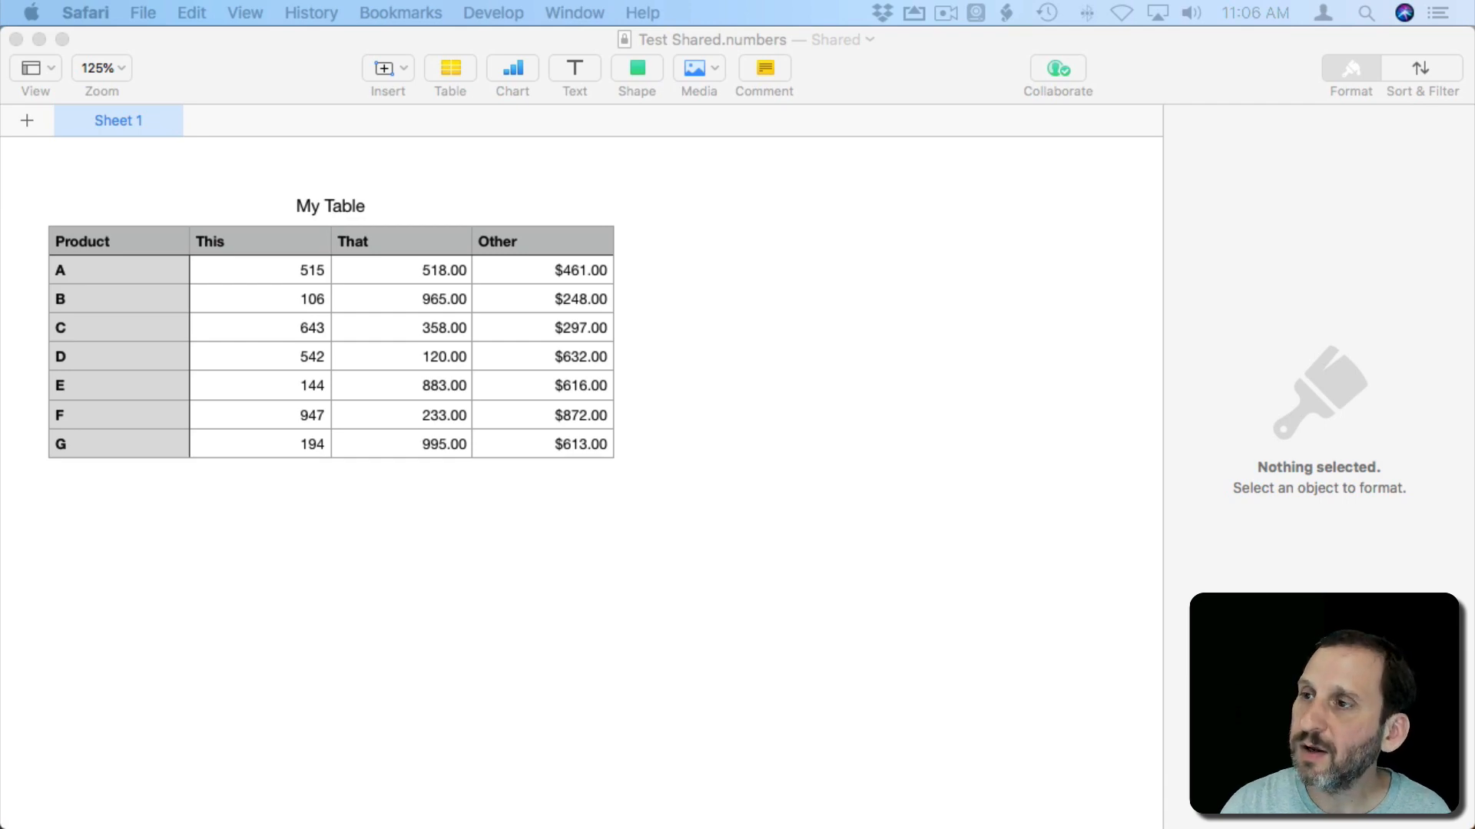
key(super+n)
drag(587, 222, 352, 45)
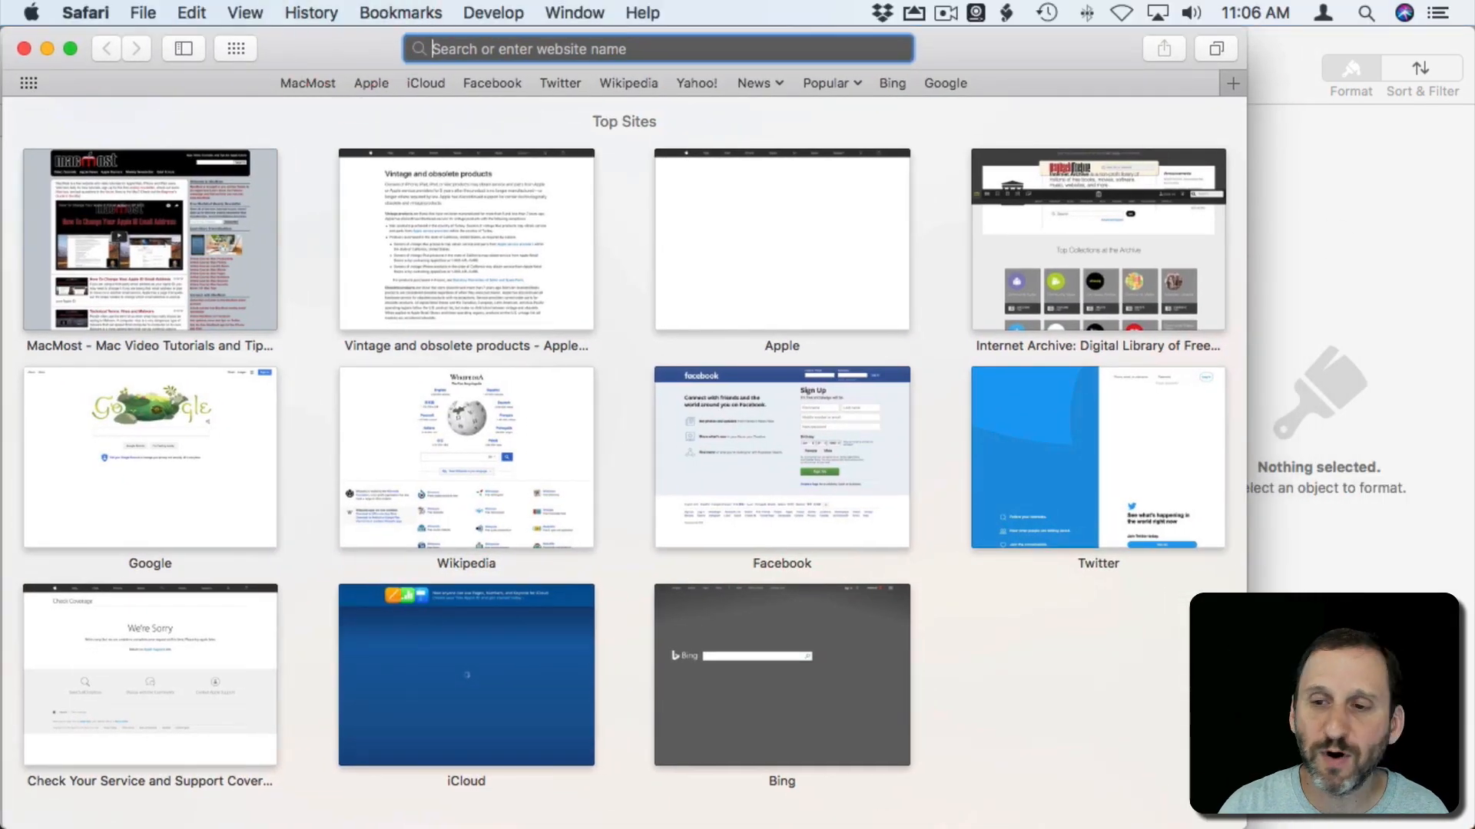
drag(1247, 369, 1472, 346)
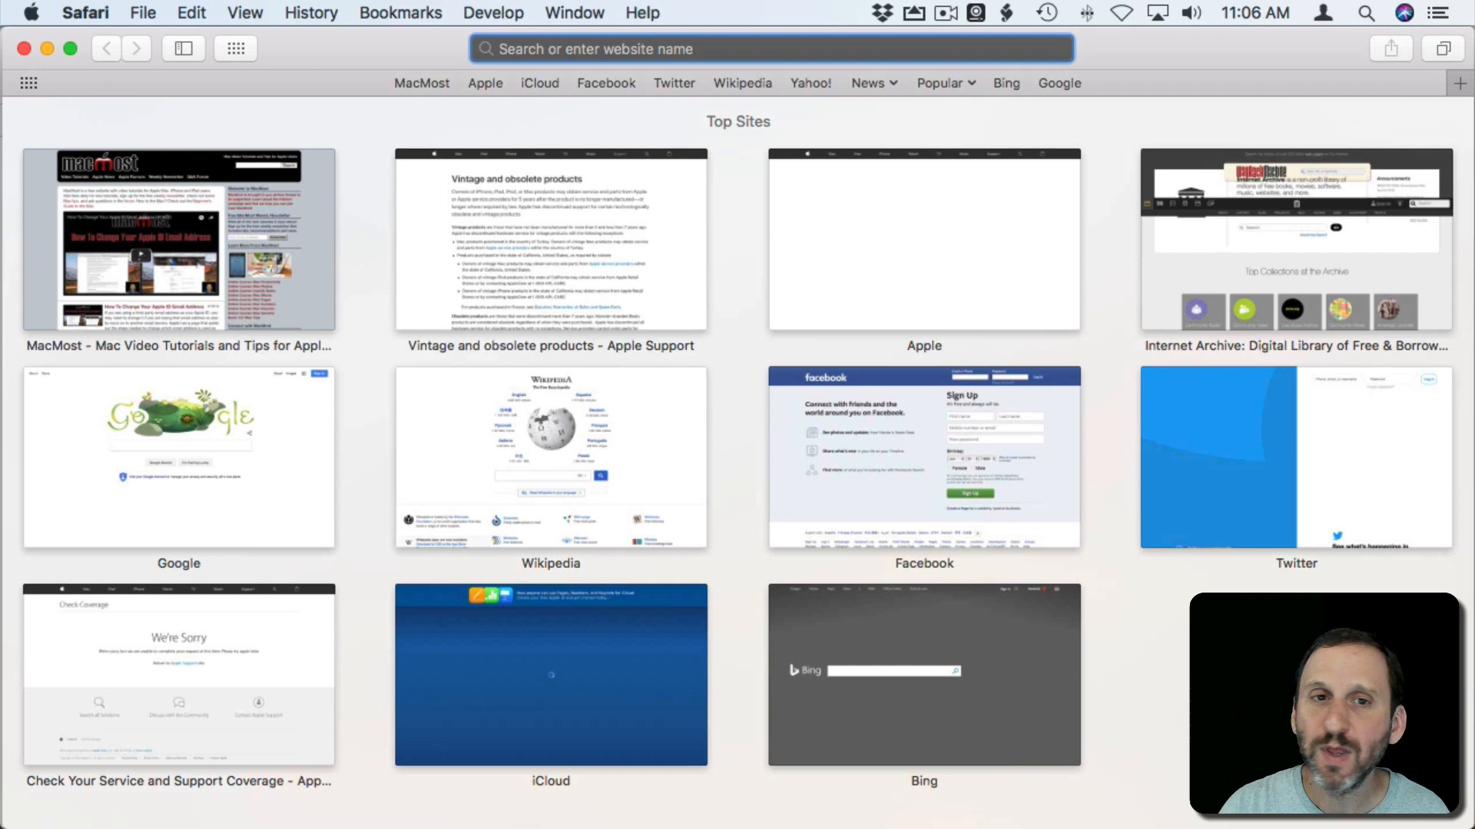
click(144, 13)
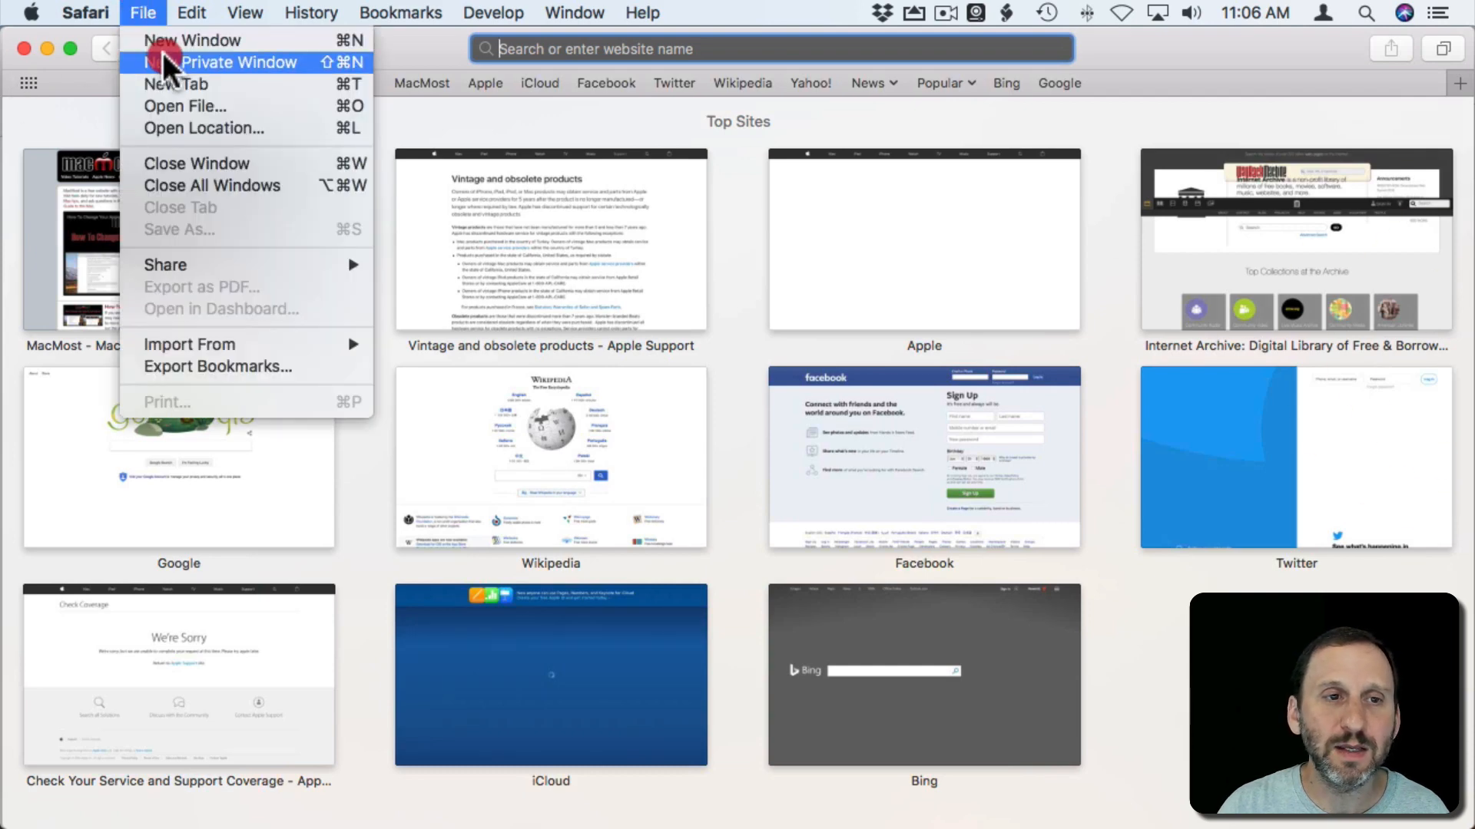
click(153, 17)
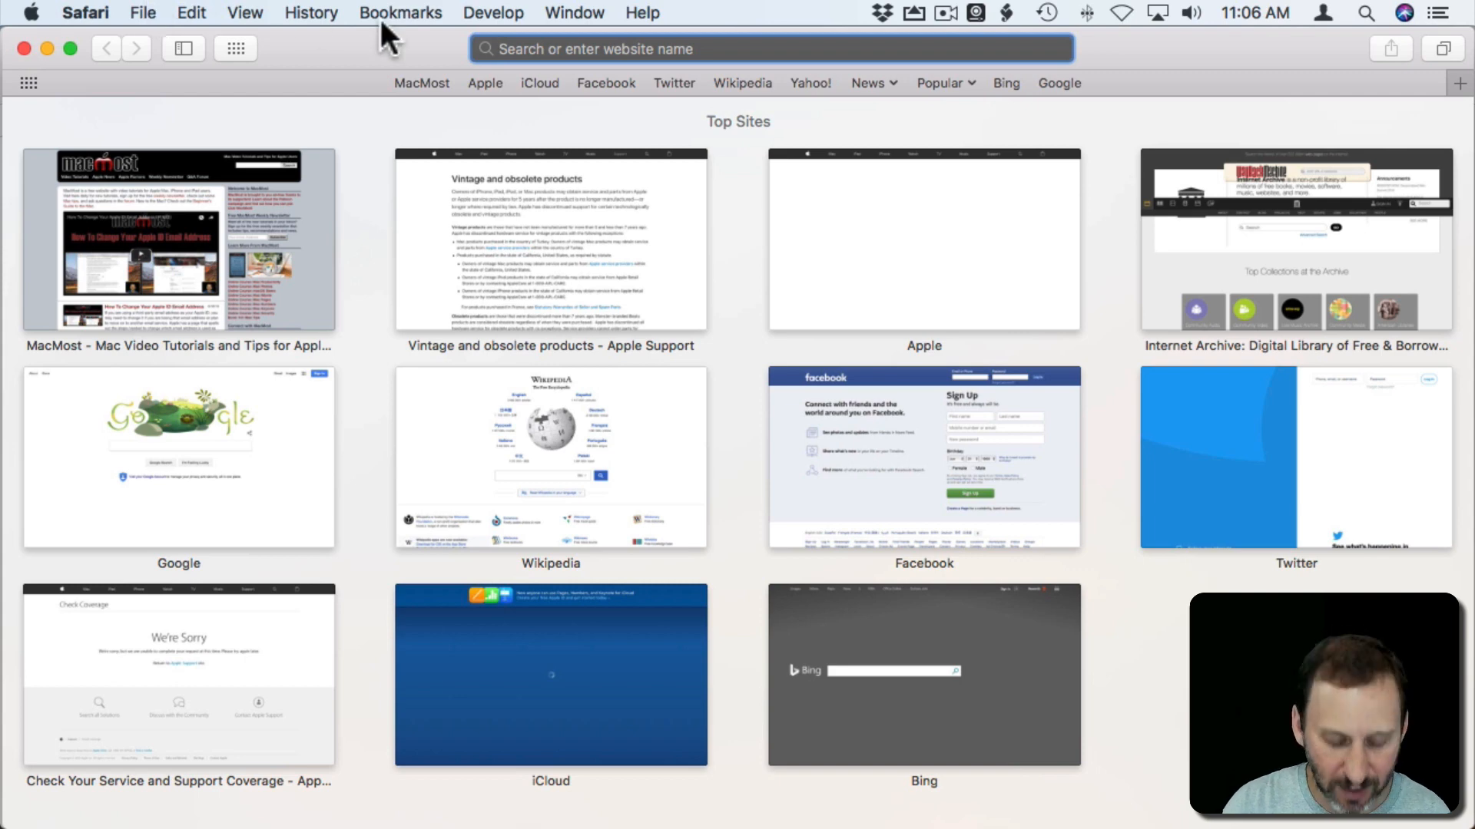
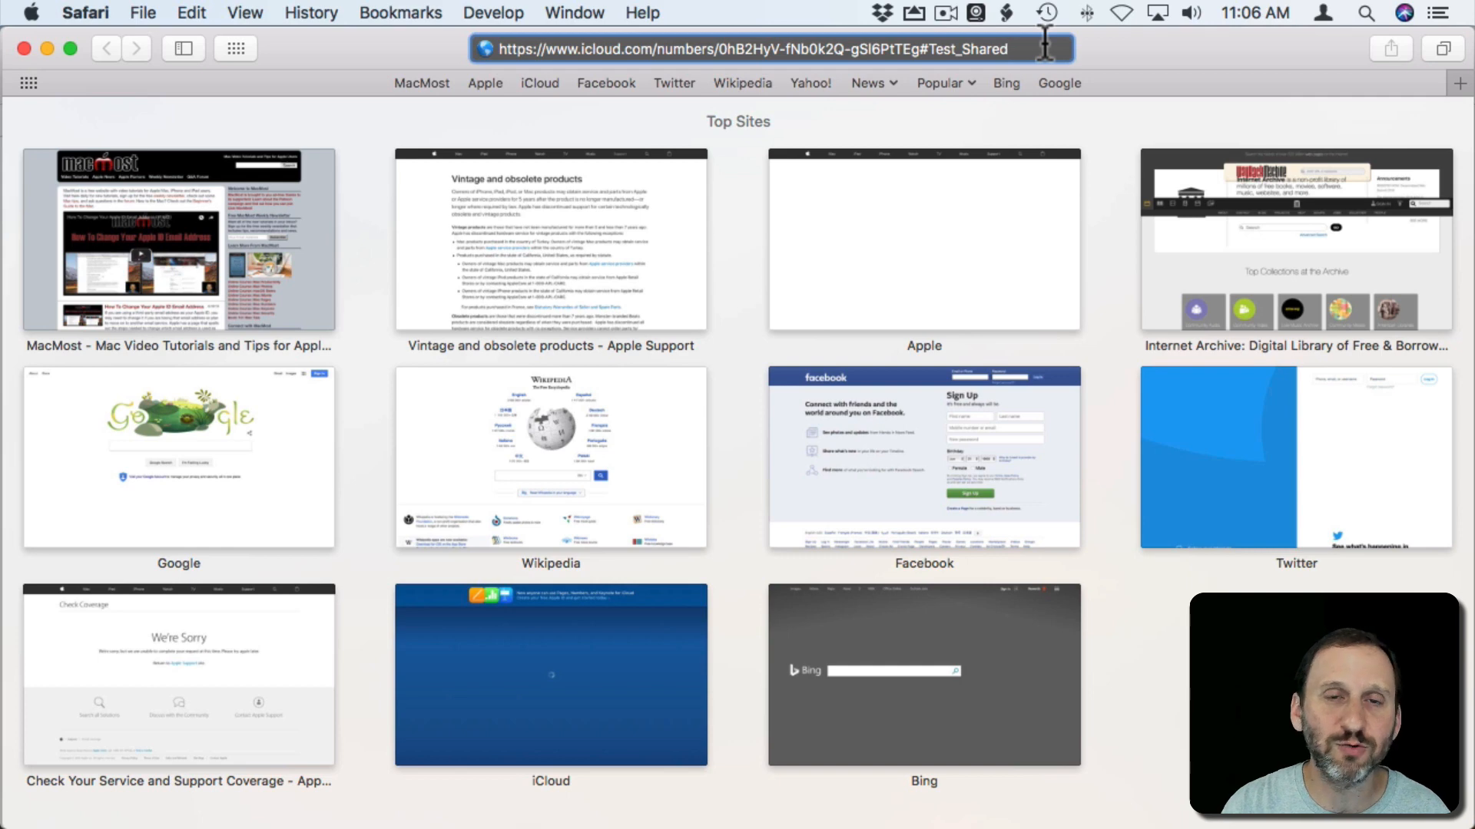
Paste the copied iCloud link into the address bar and load it
key(Return)
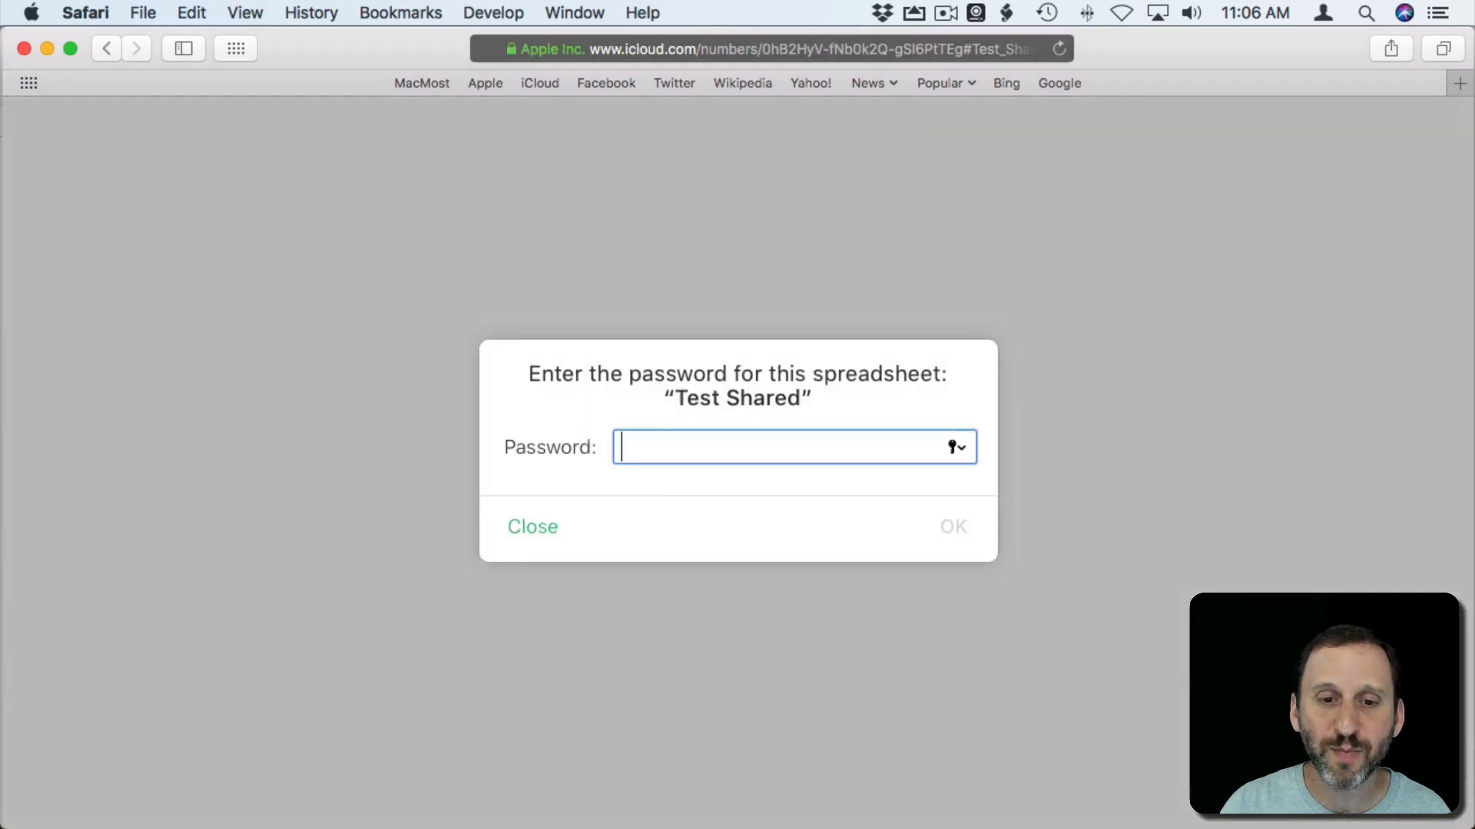
text(•••••••)
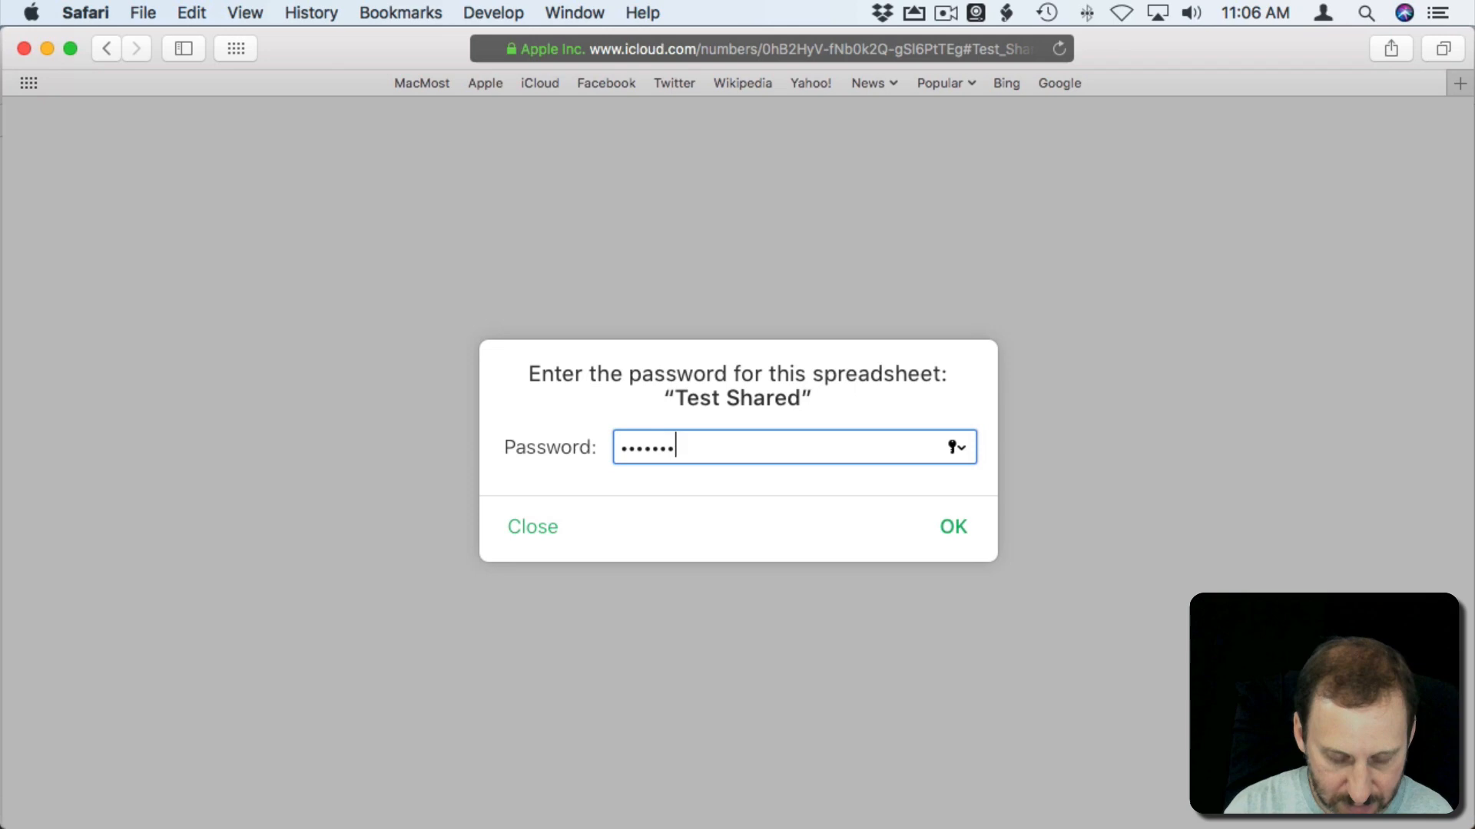
text(••)
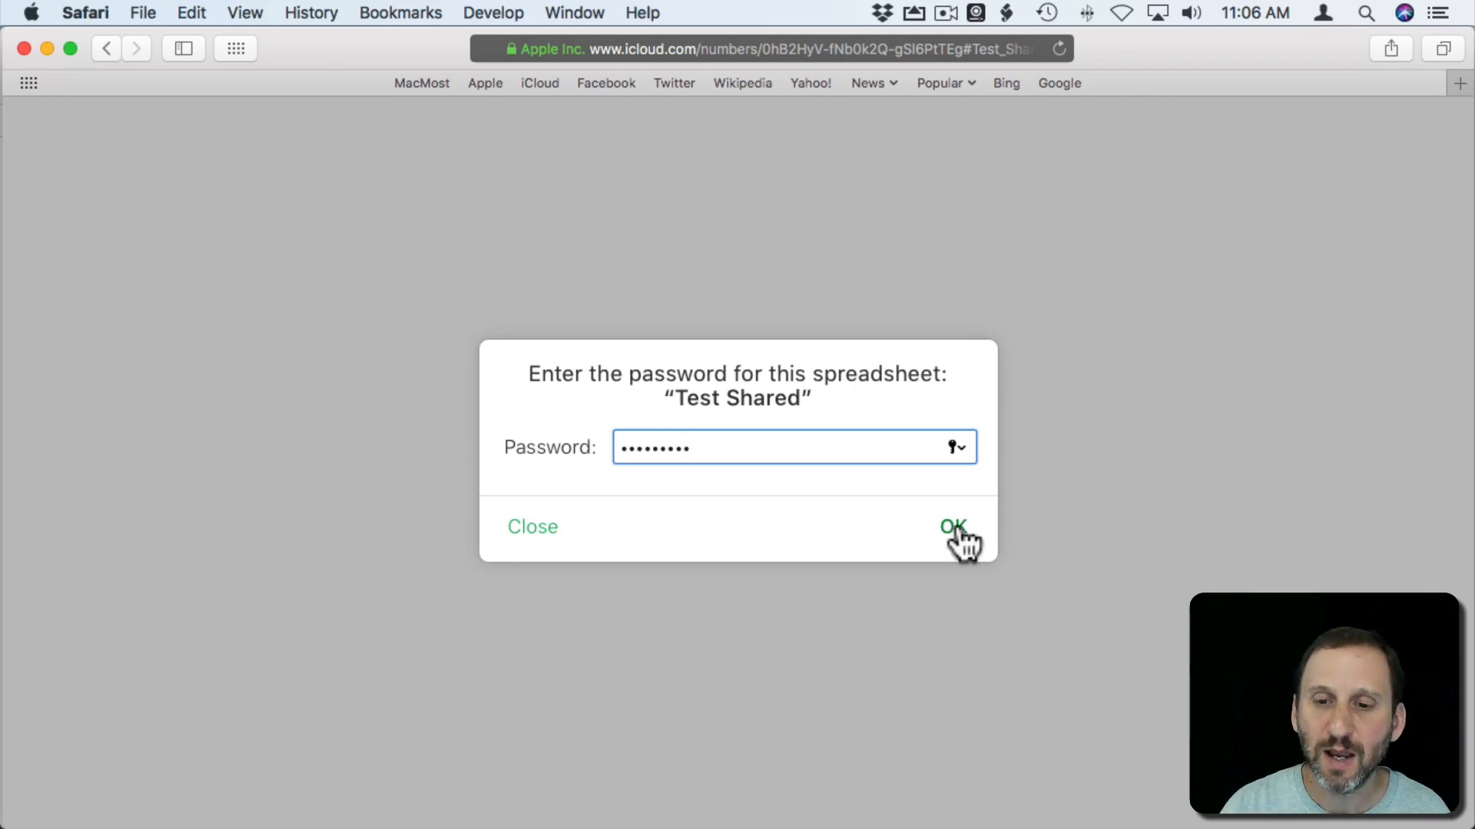
Submit the Test Shared password to unlock the spreadsheet in iCloud
click(954, 526)
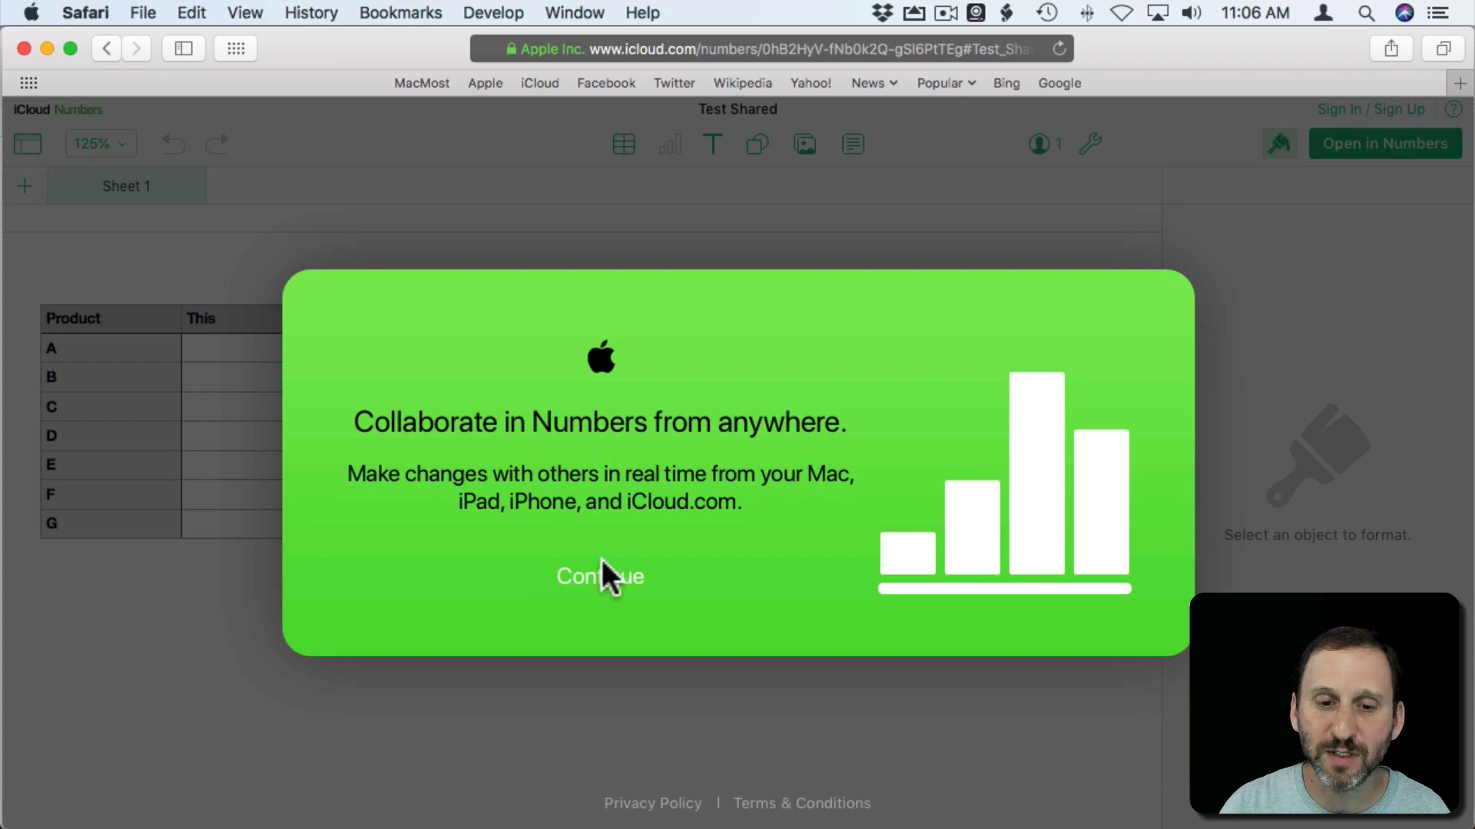
Dismiss the welcome message and join the spreadsheet as 'Test Guy'
click(601, 573)
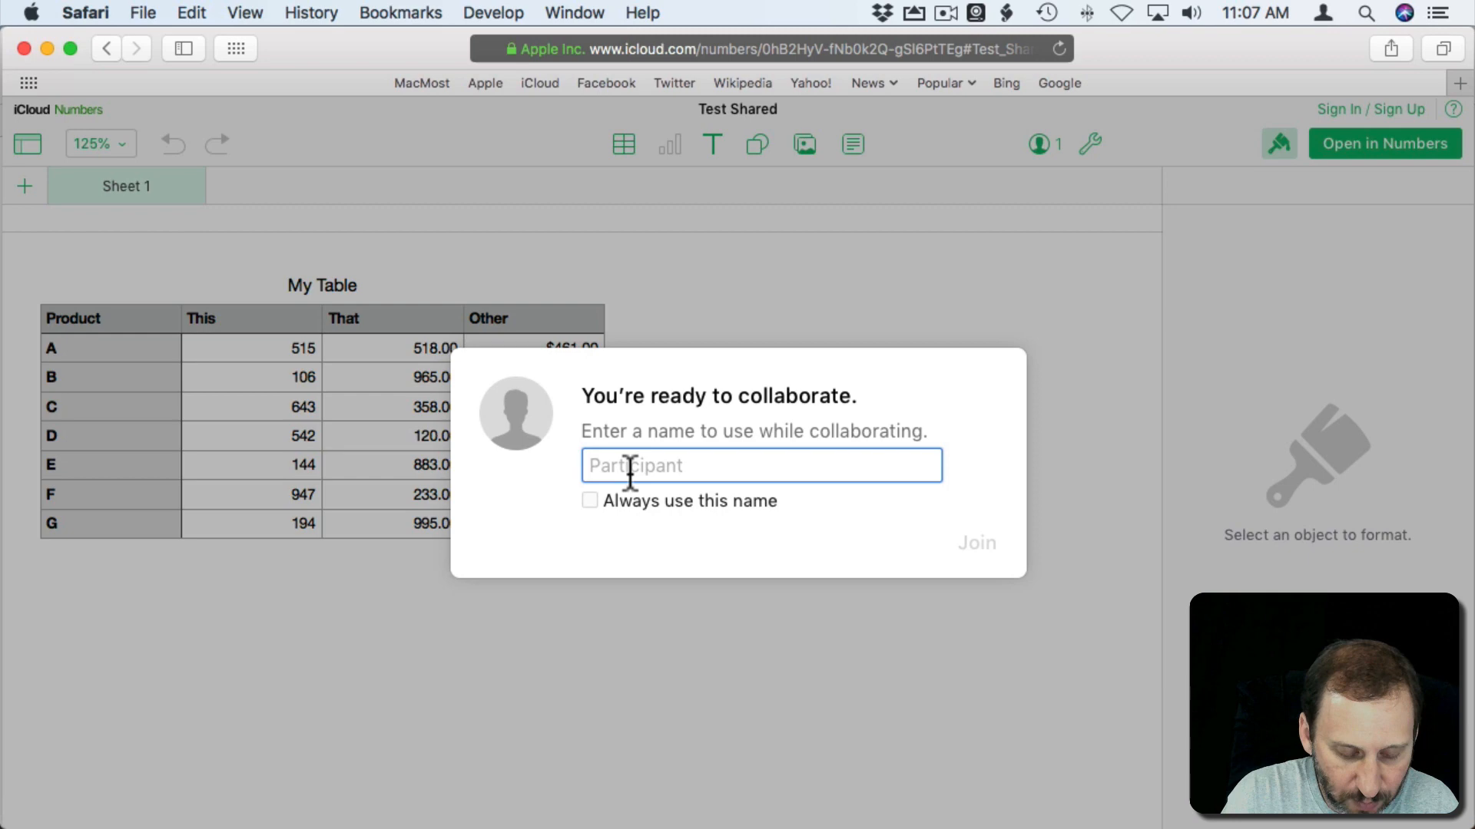
text(Test G)
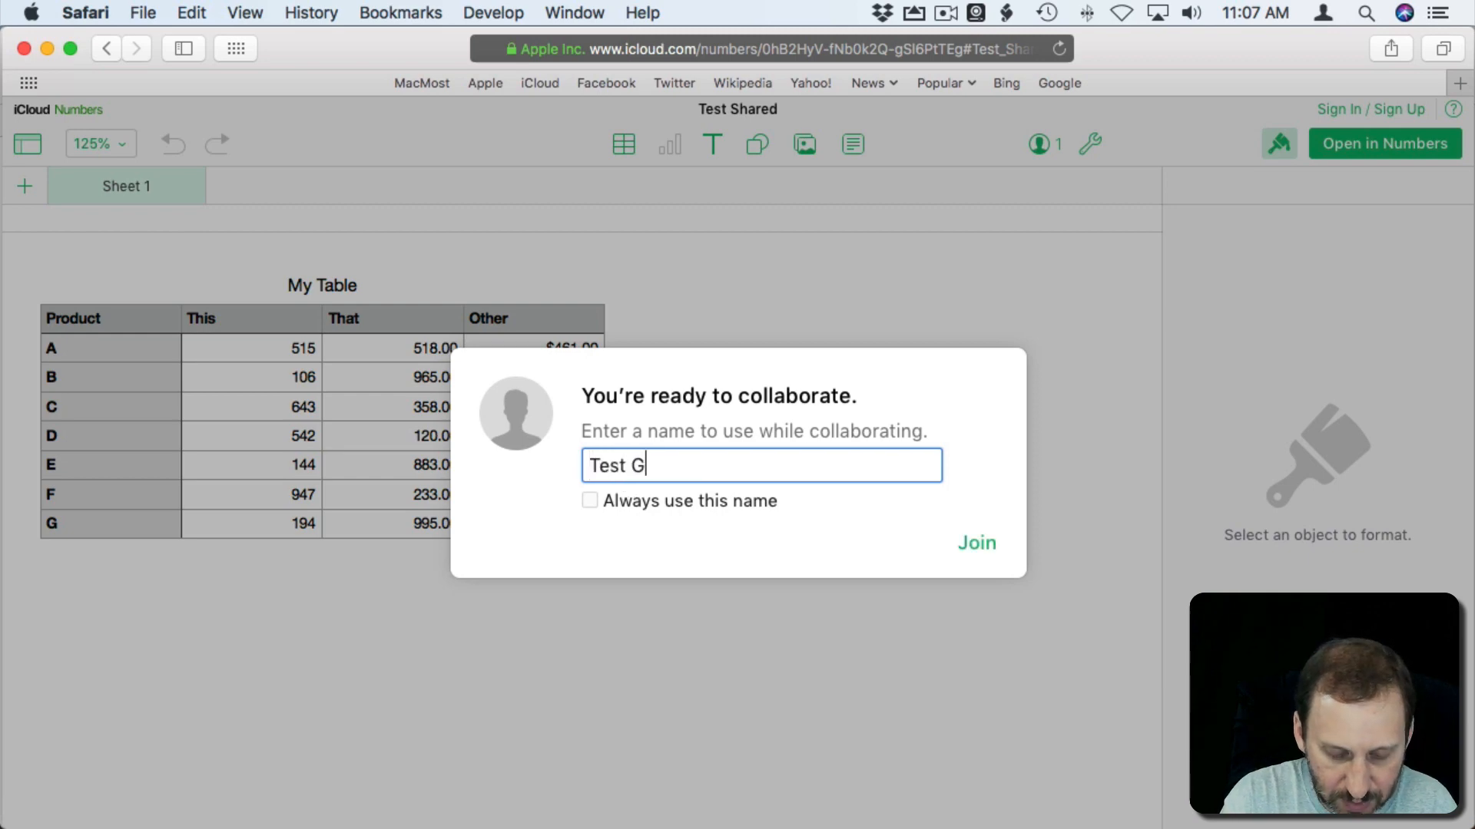
text(uy)
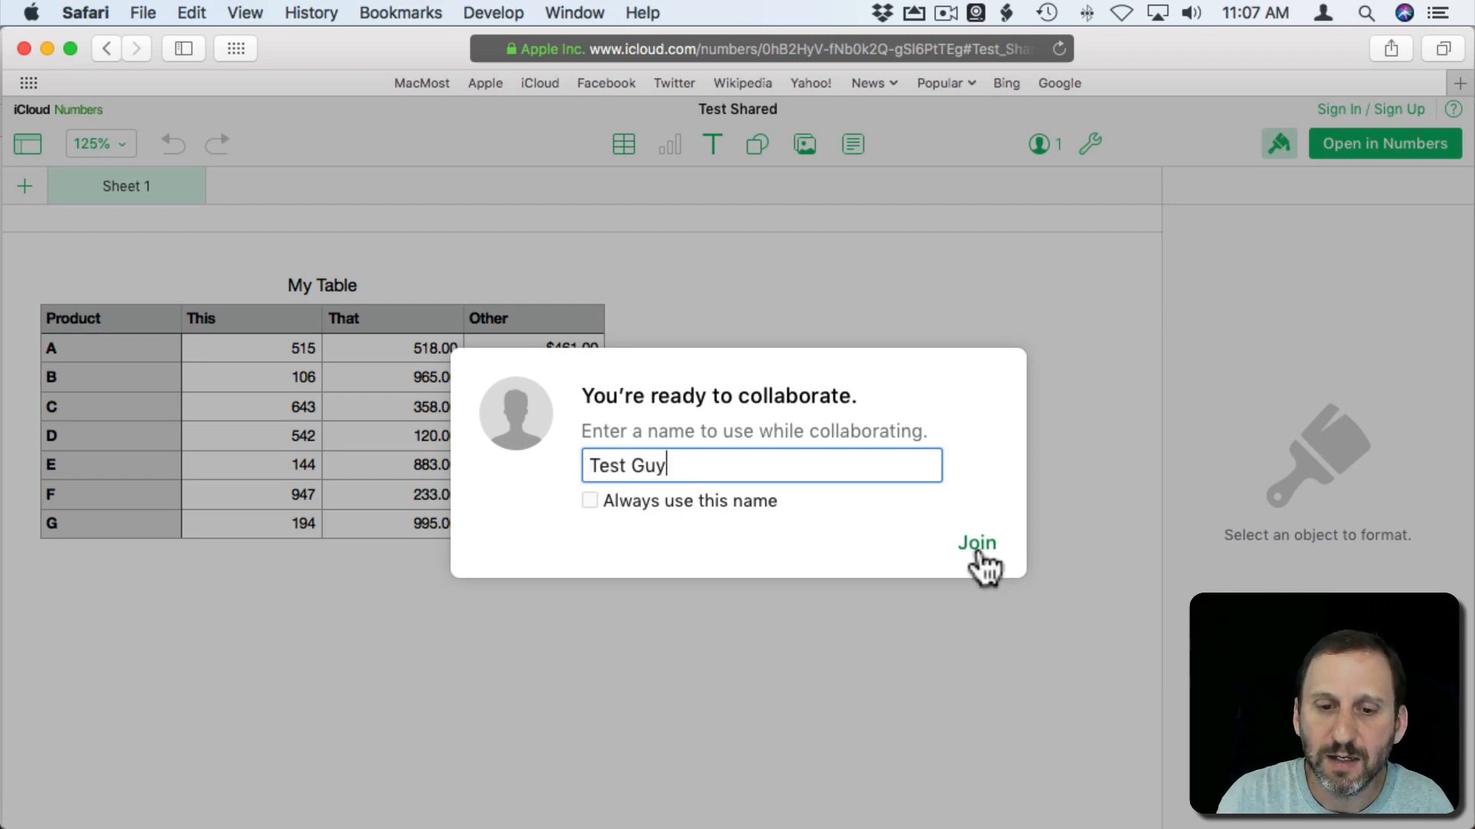
click(977, 543)
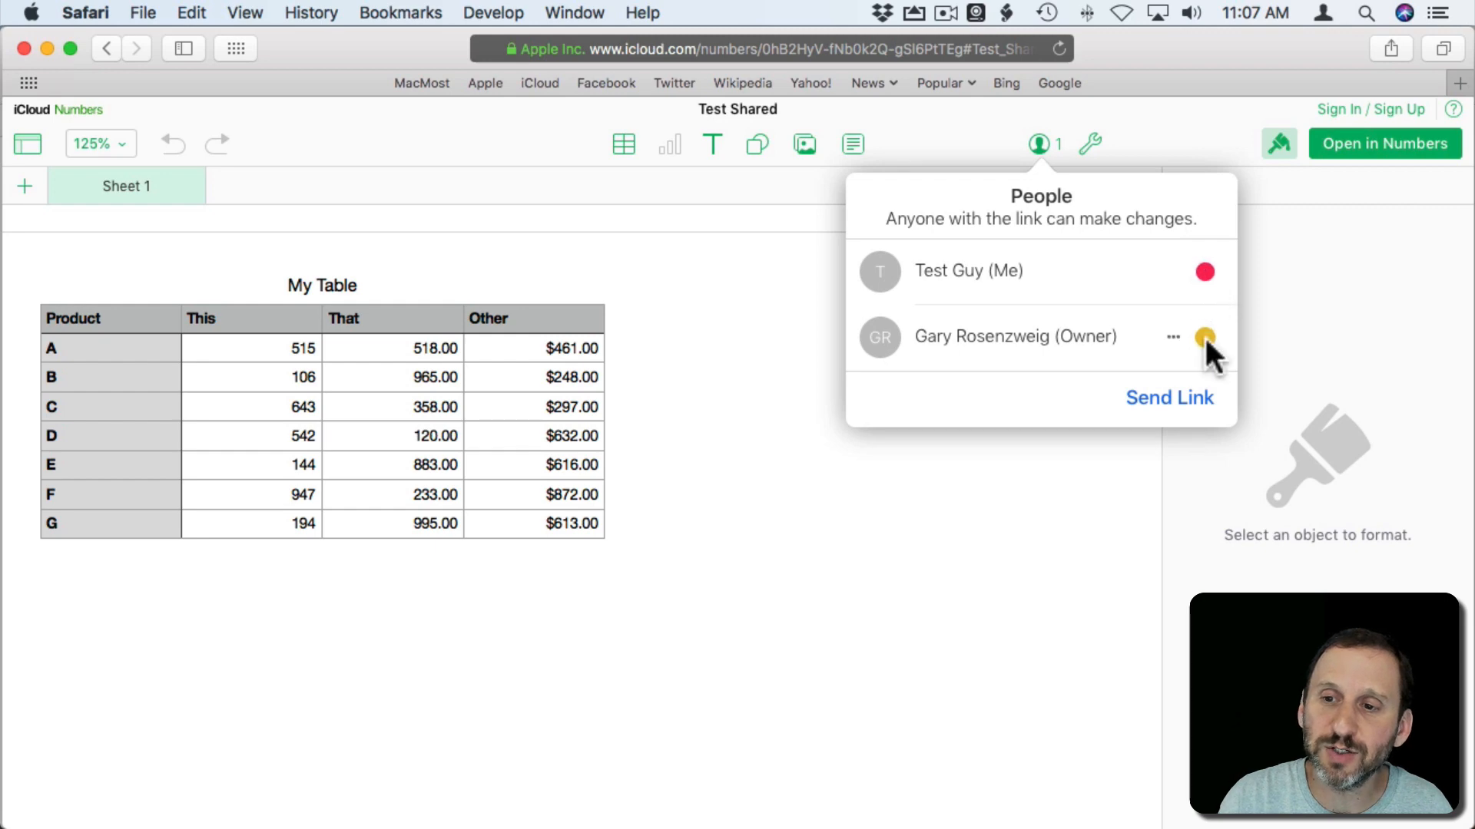
Close the people list and select product B's This value, 106
click(691, 461)
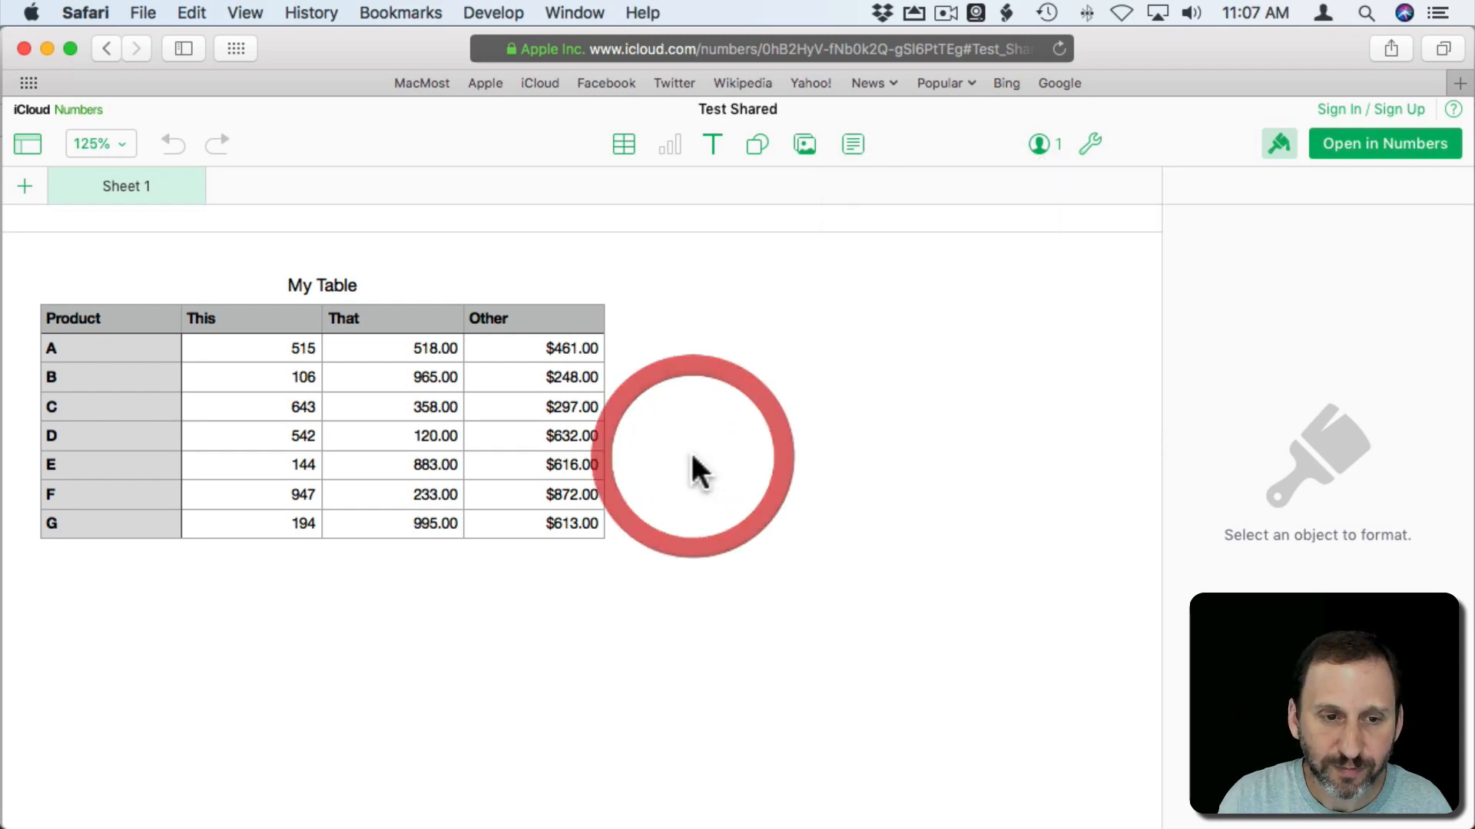
click(277, 386)
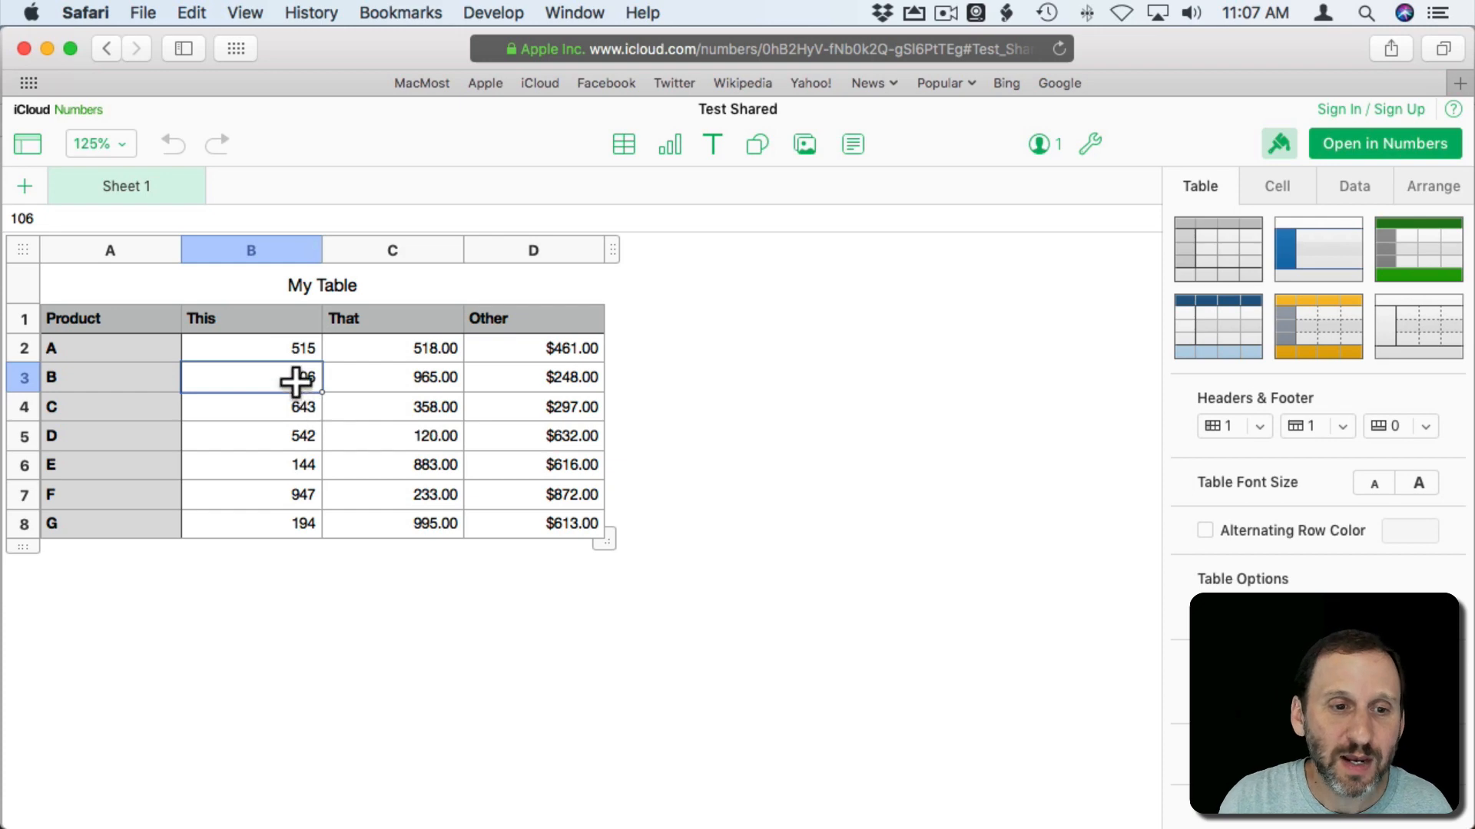
Change product B's This value to 107 and confirm the Mac Numbers copy shows 107
double_click(298, 377)
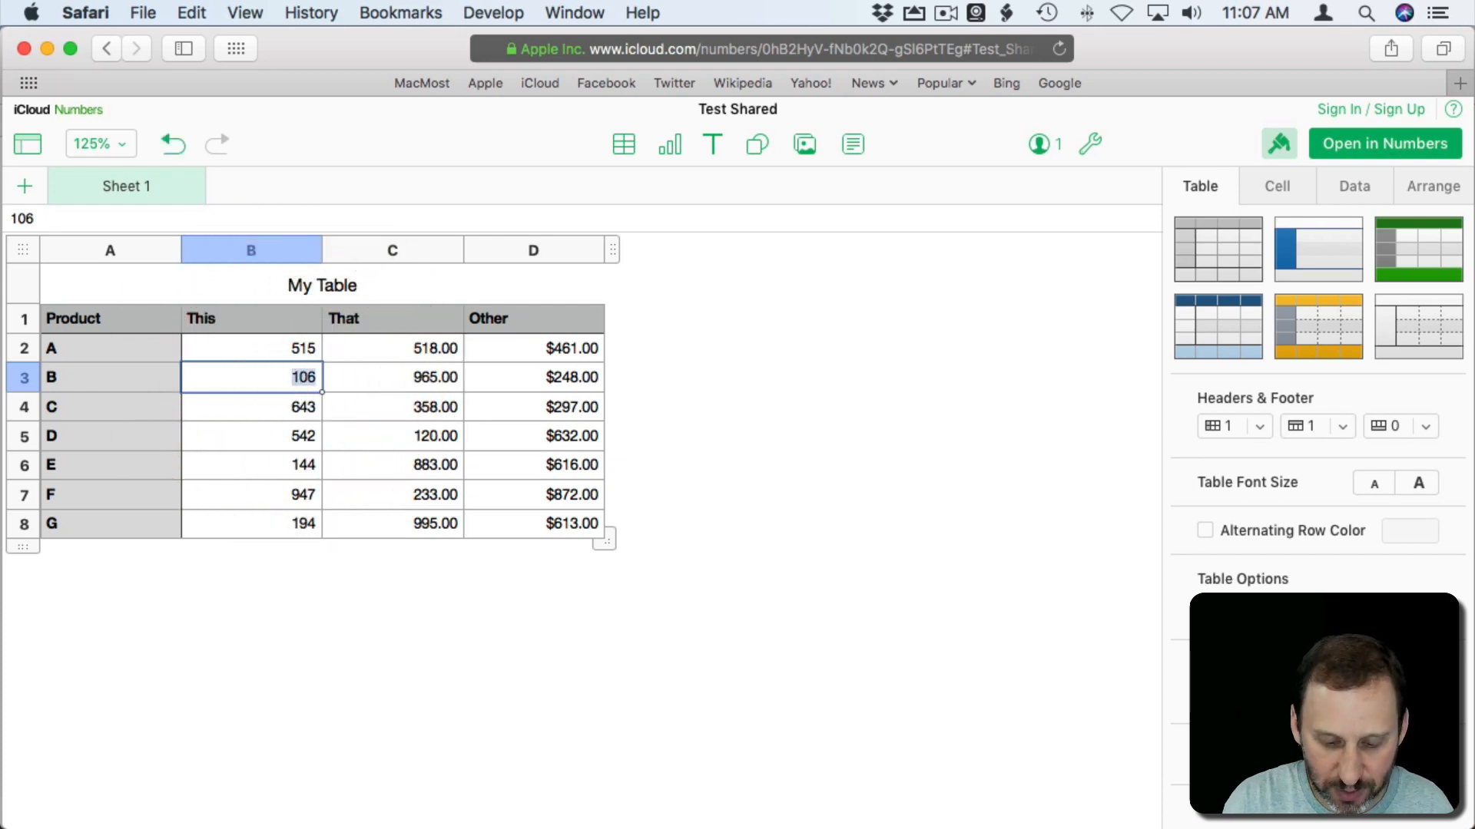
text(107)
key(Return)
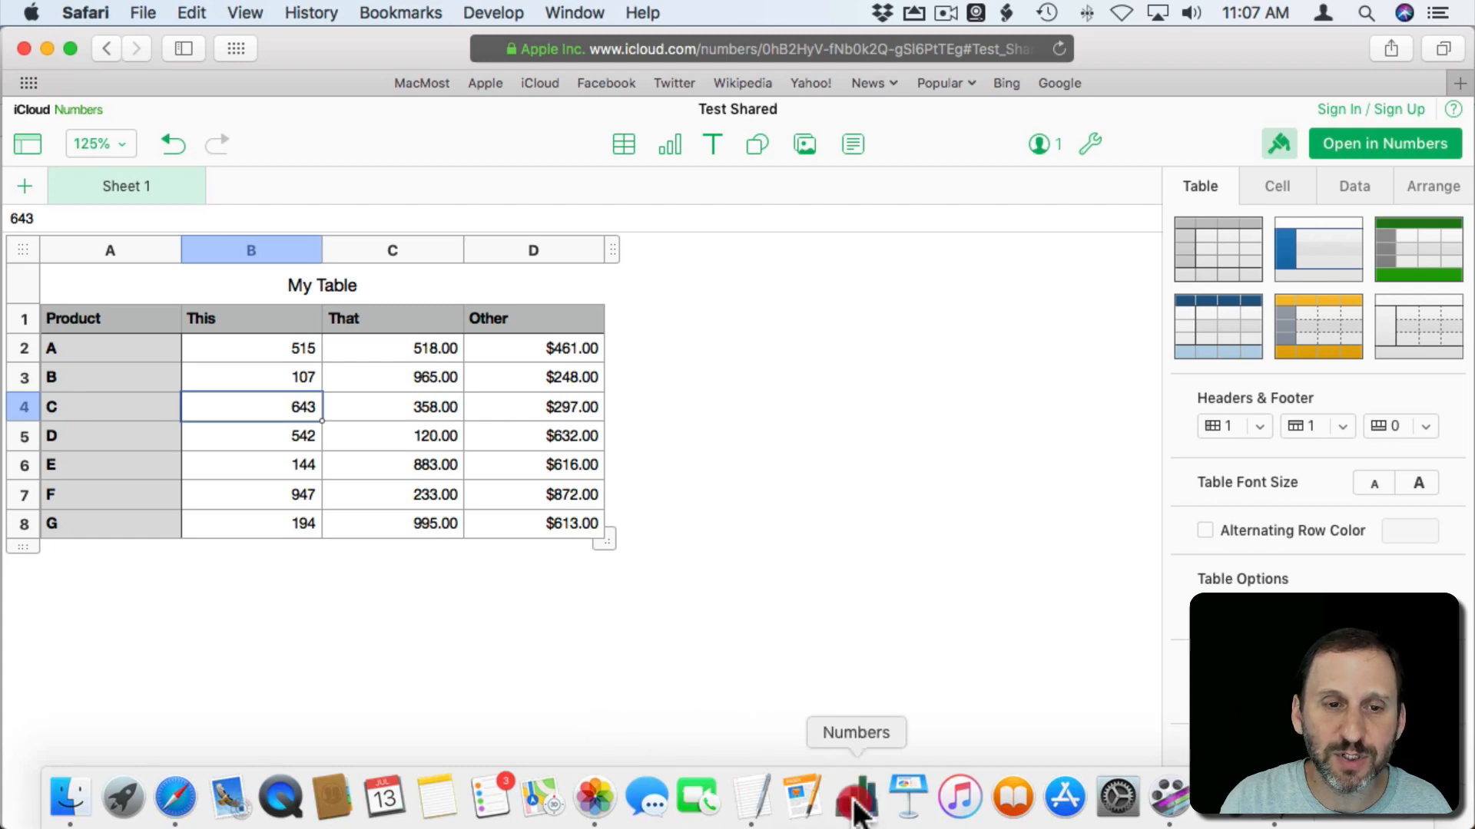
click(856, 798)
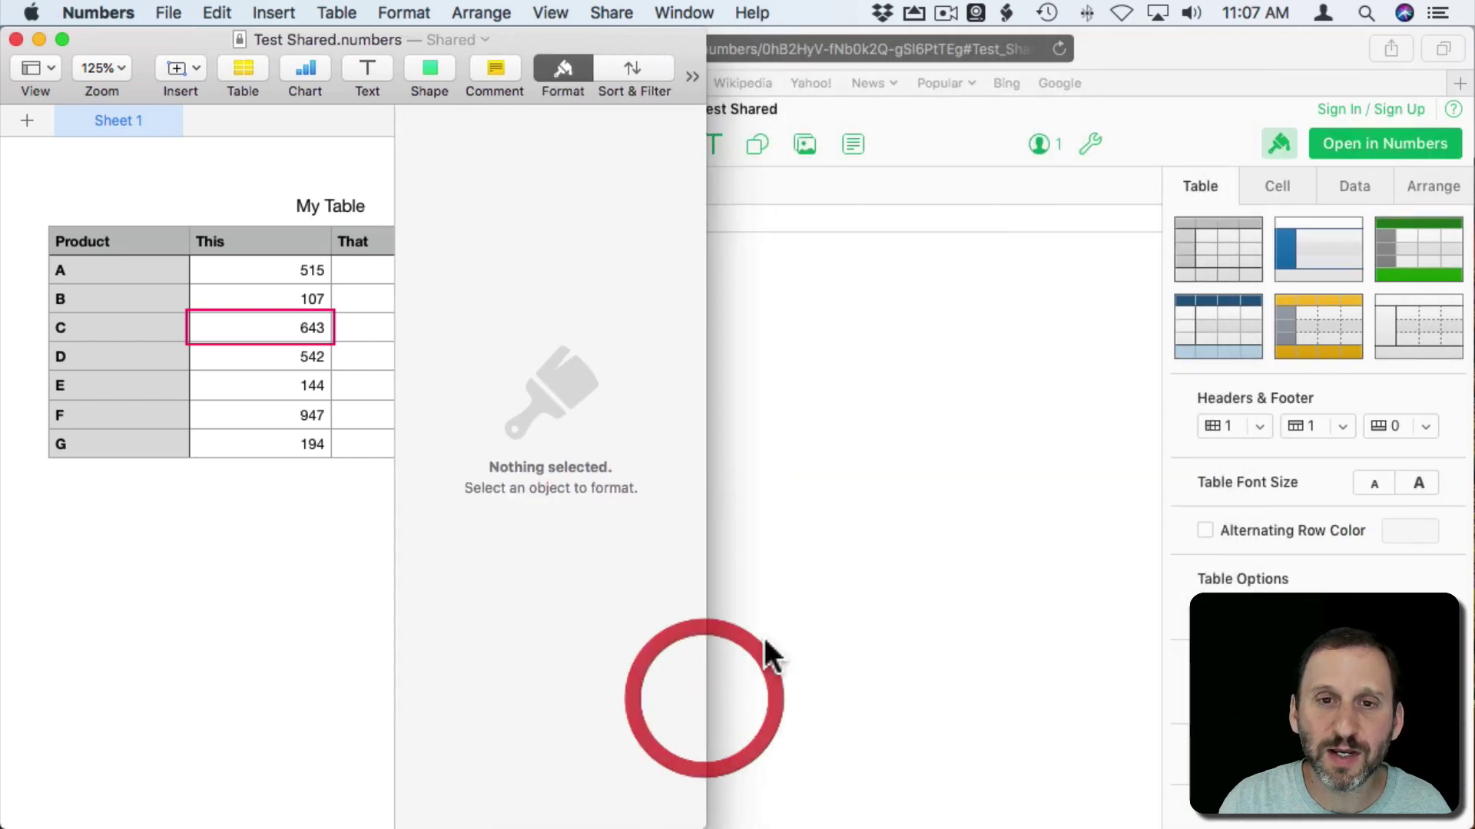
click(725, 676)
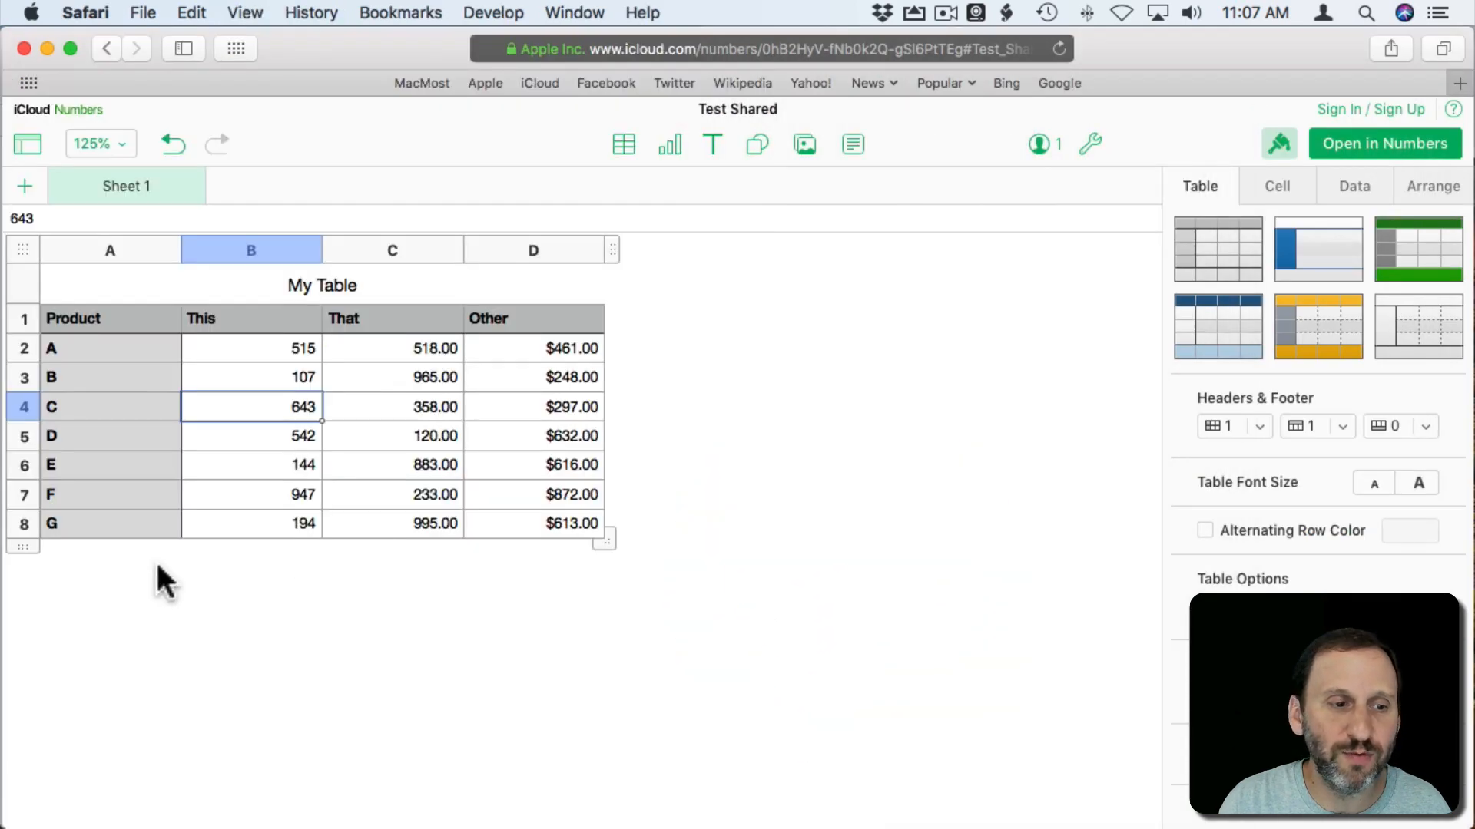
Narrow Safari so both copies show side by side and compare product values across them
drag(6, 672, 710, 588)
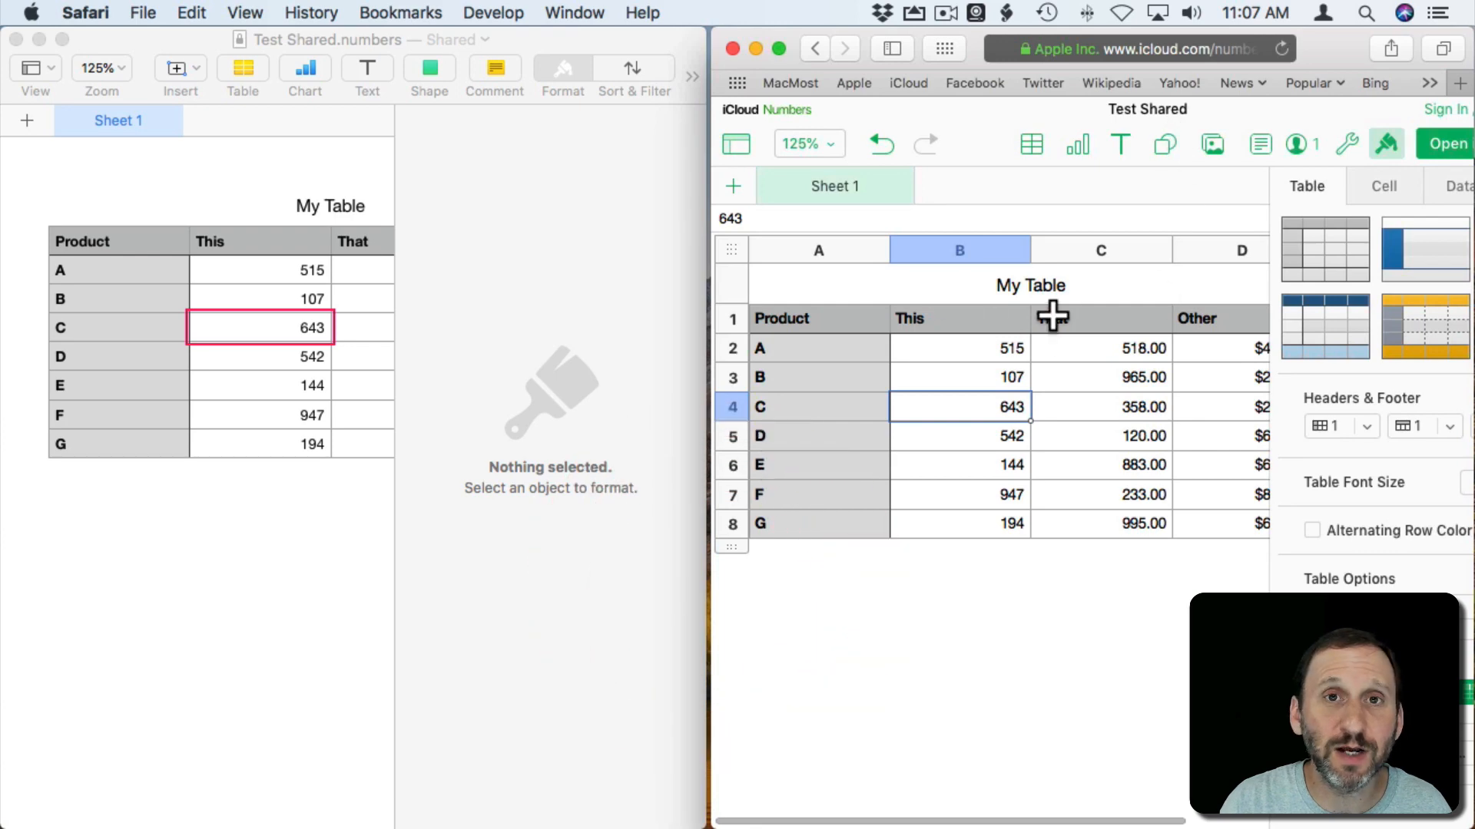
click(288, 296)
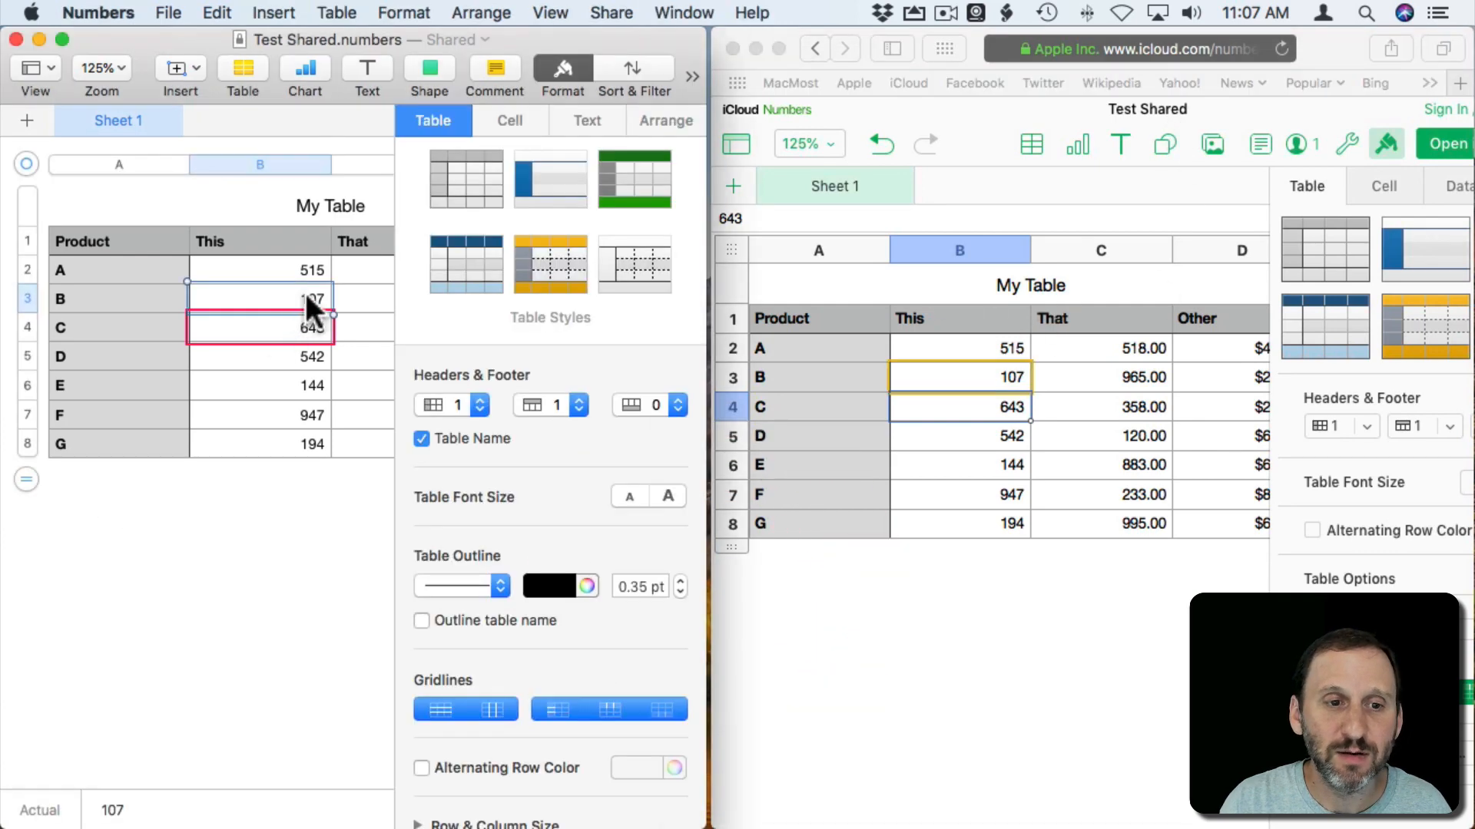
click(295, 386)
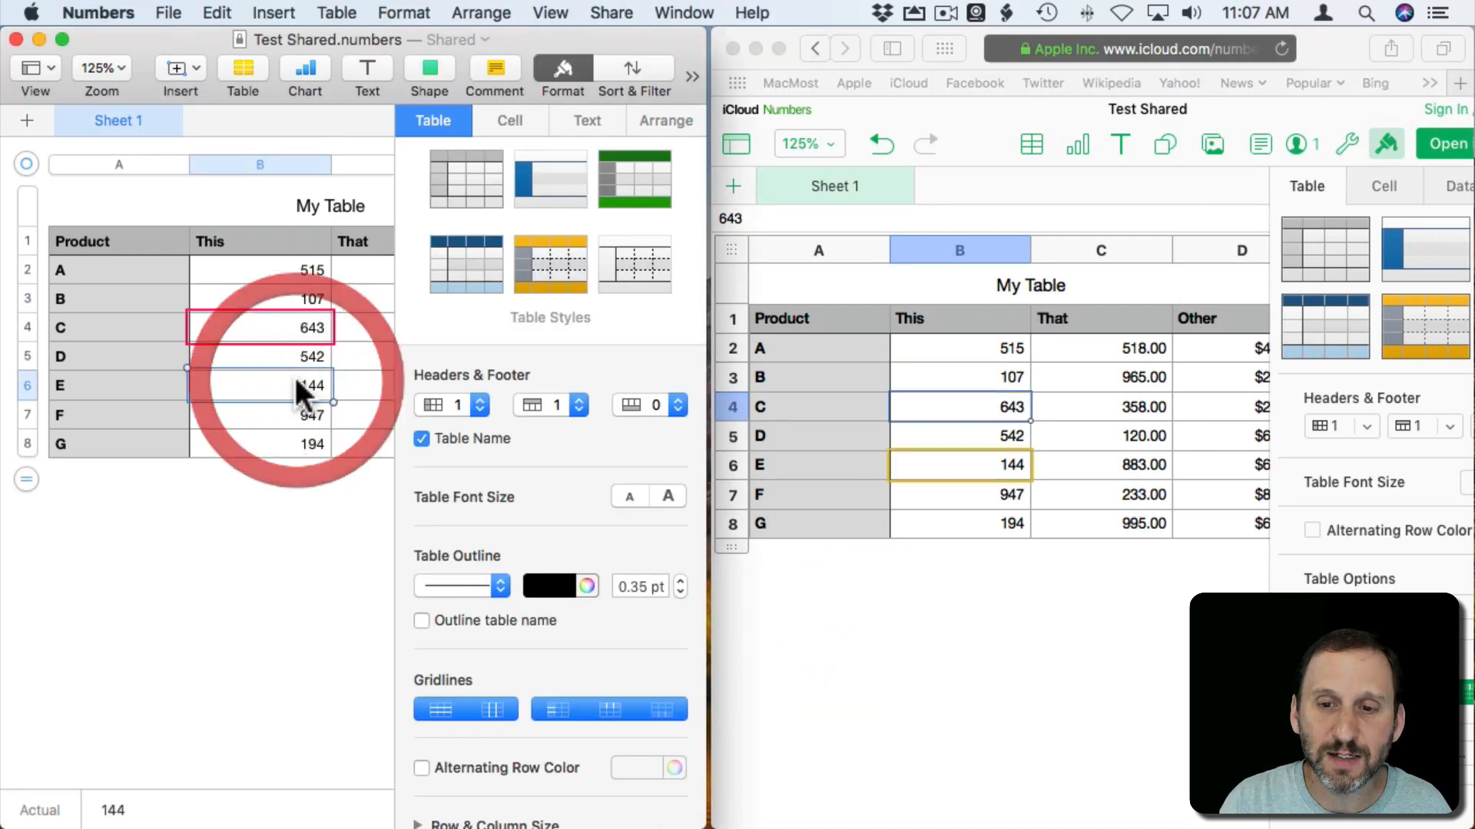
click(277, 417)
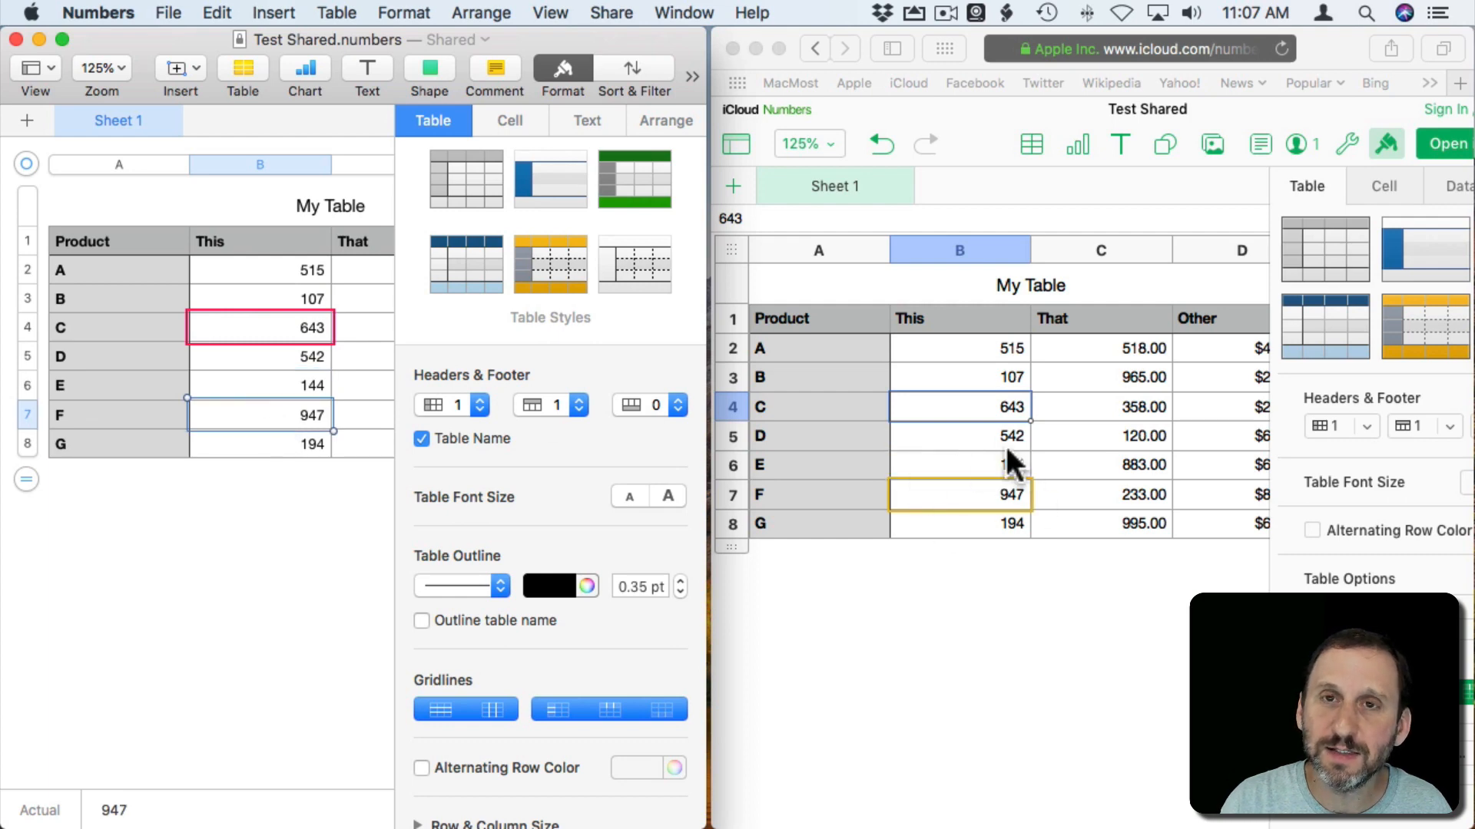
click(957, 366)
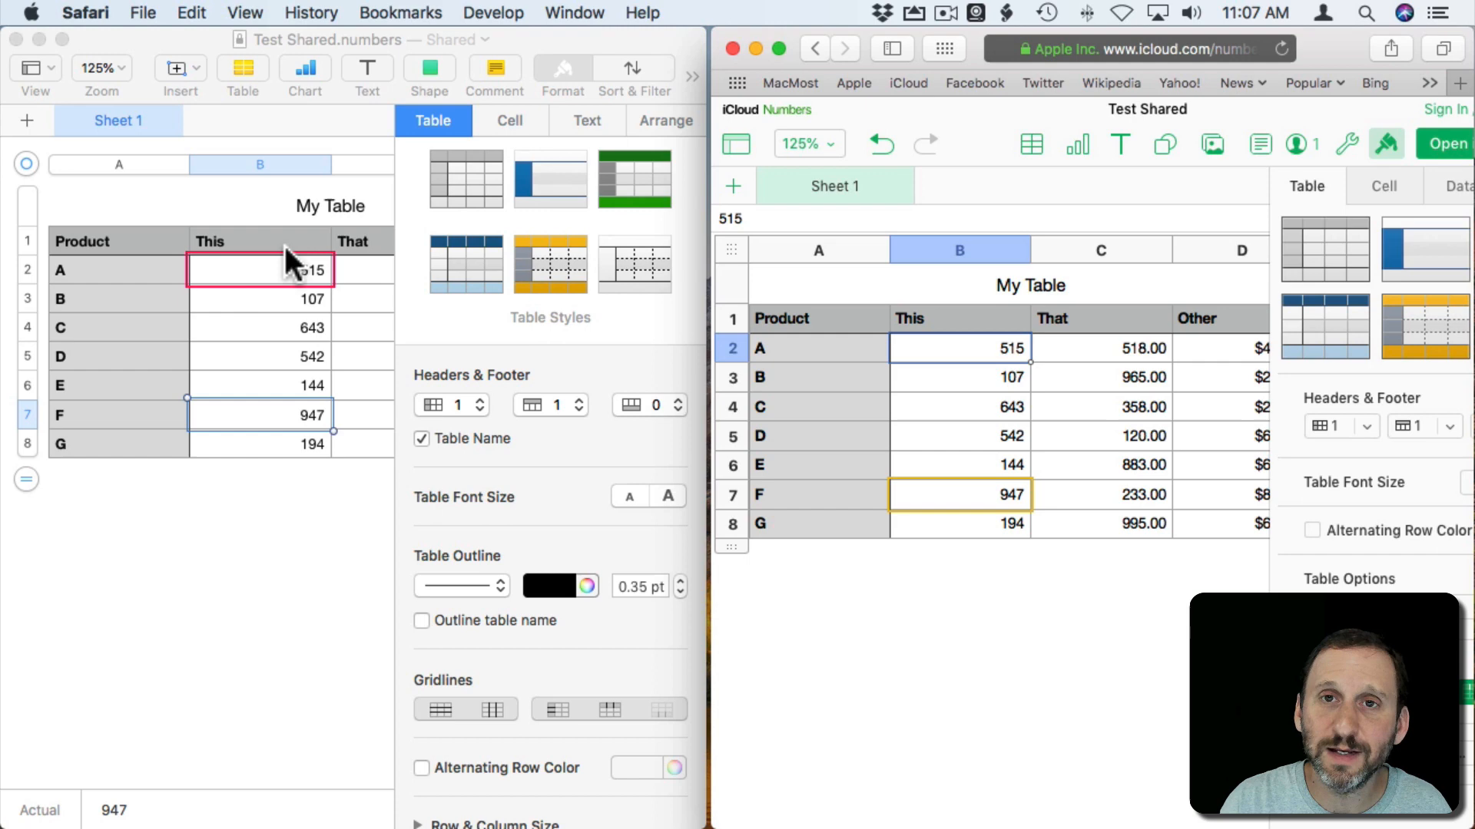
Change product B's This value to 108 in the Mac copy and watch it mirror in the browser
click(296, 298)
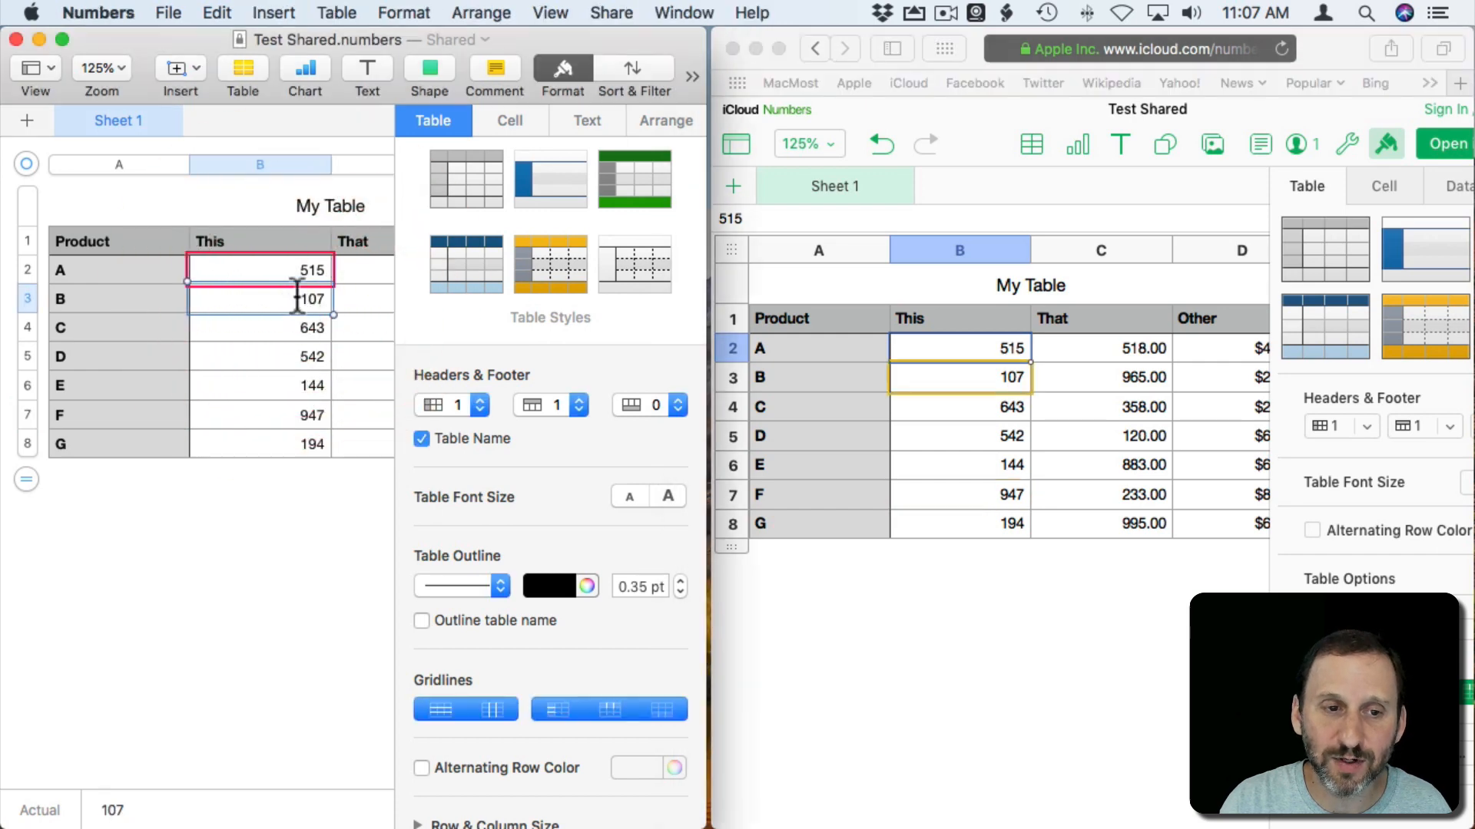
text(108)
key(Return)
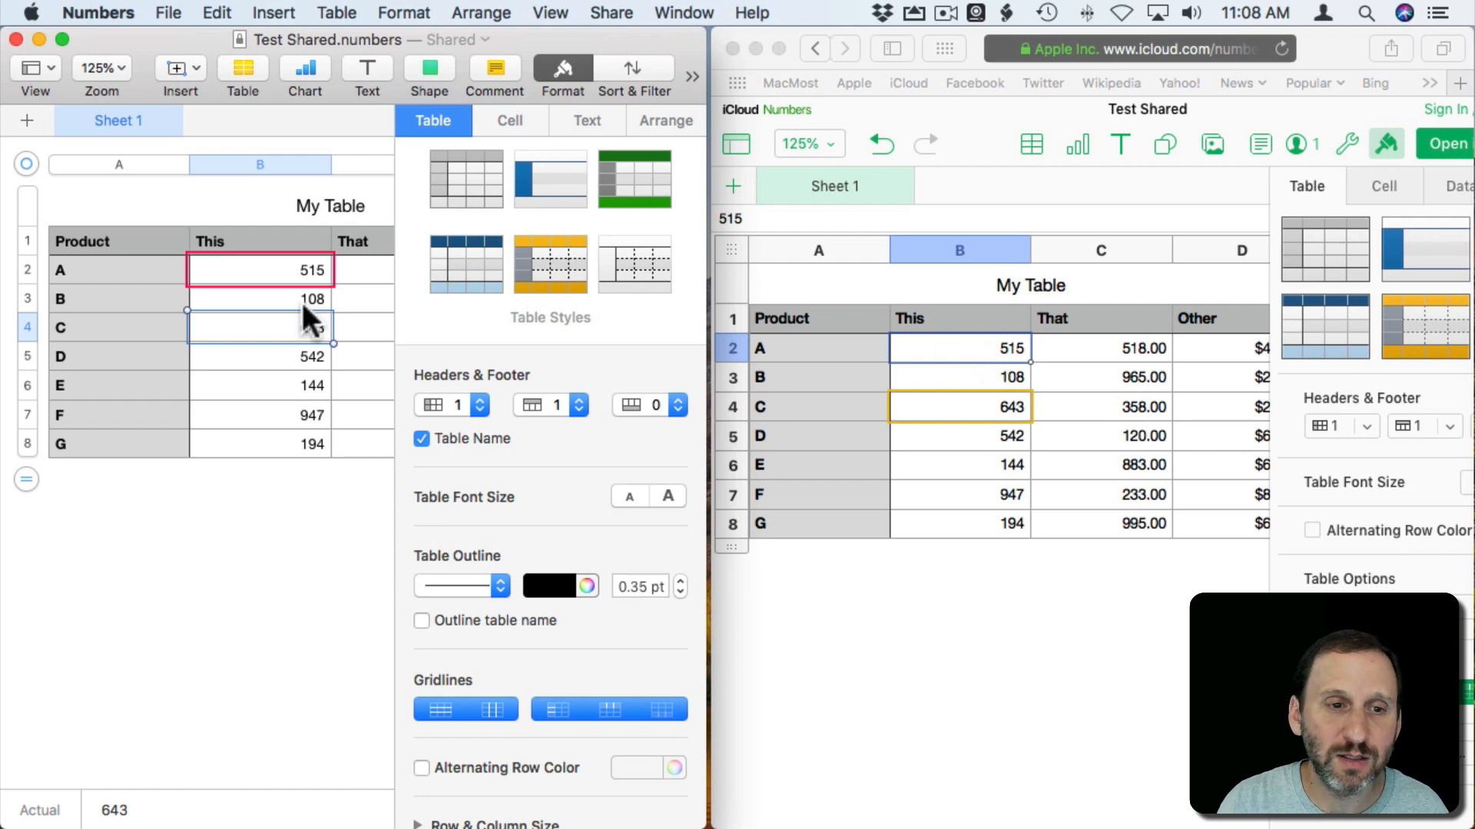
click(198, 211)
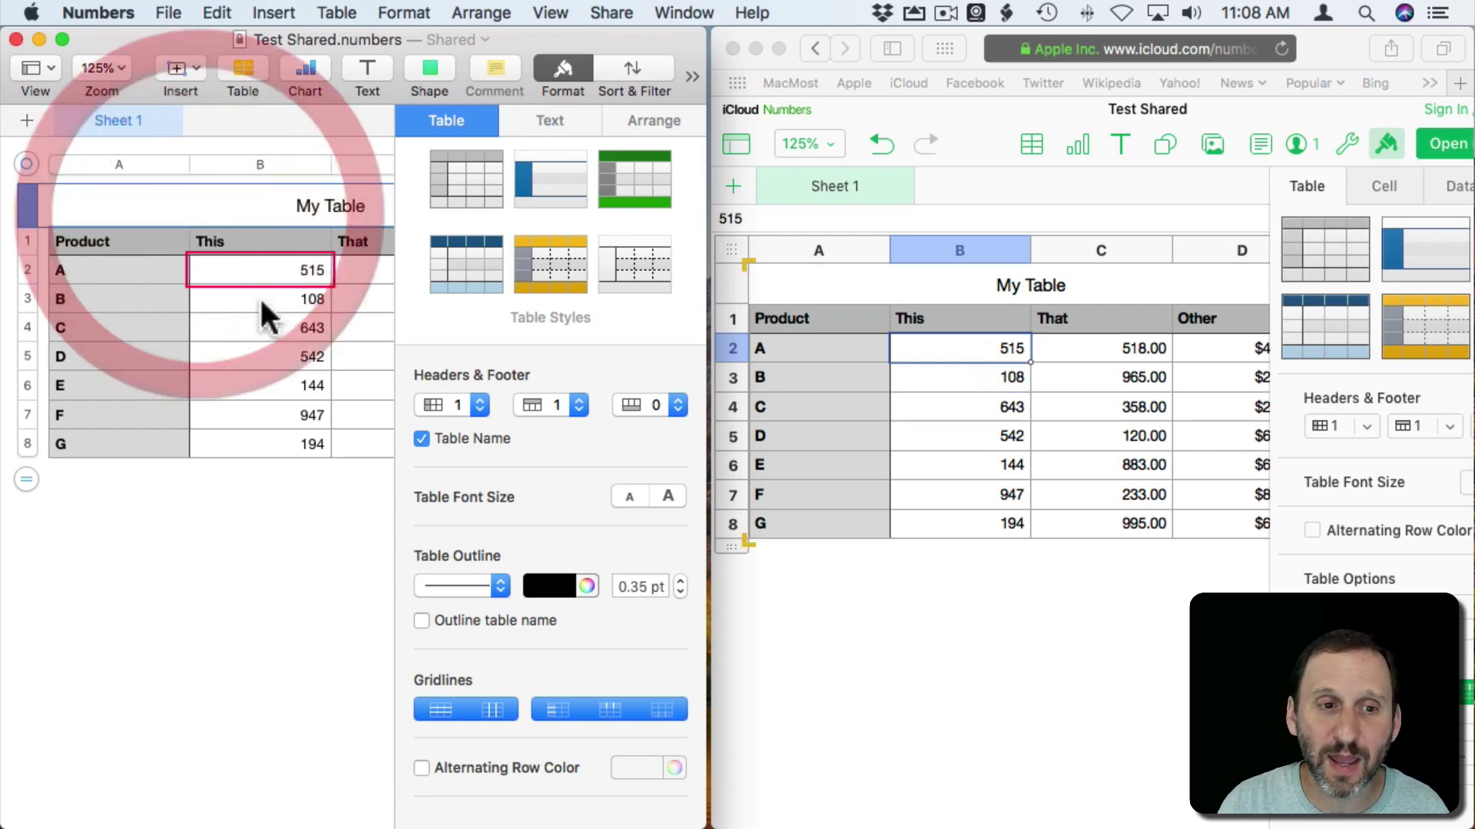
click(308, 386)
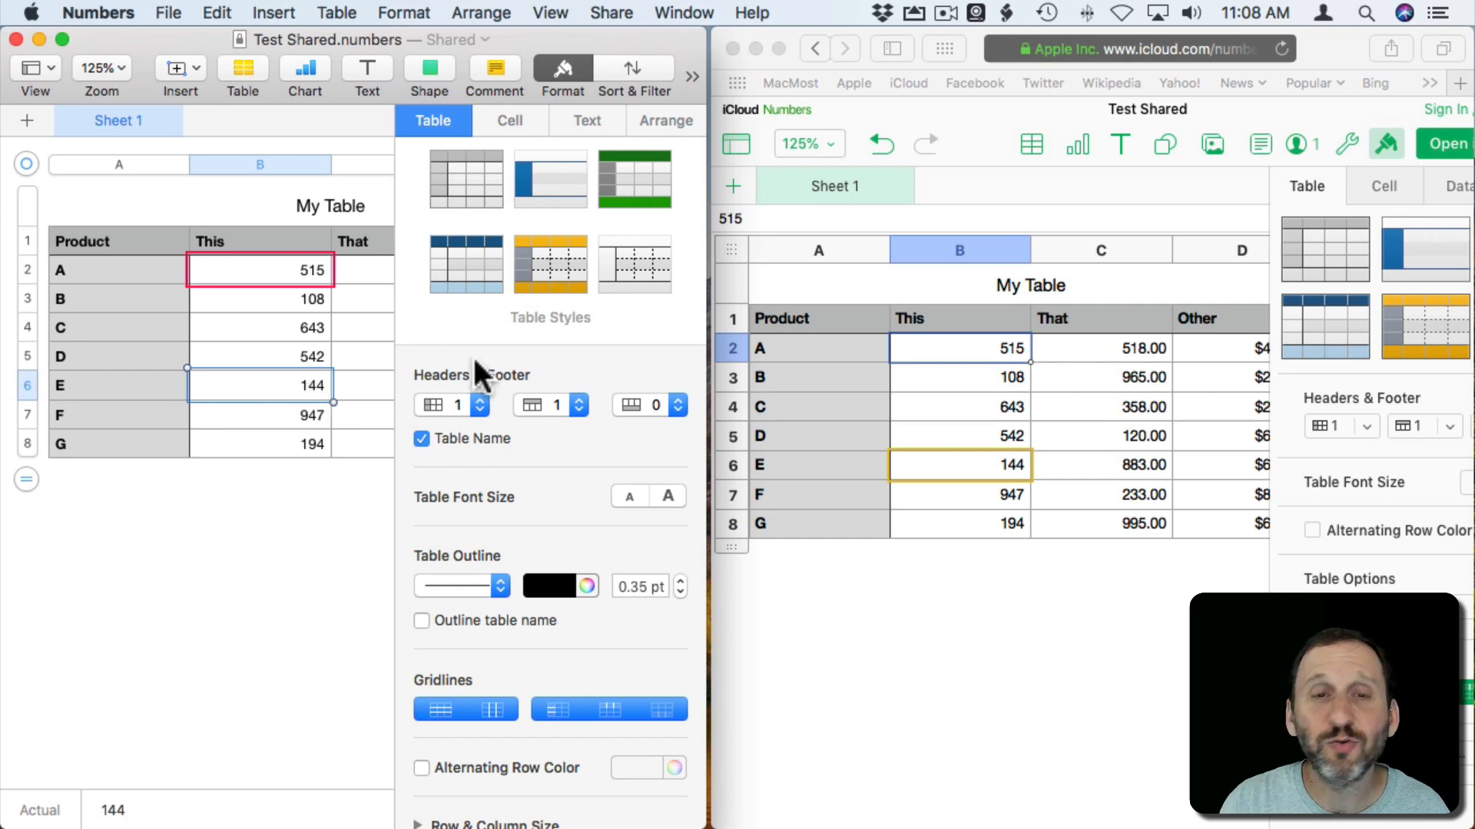